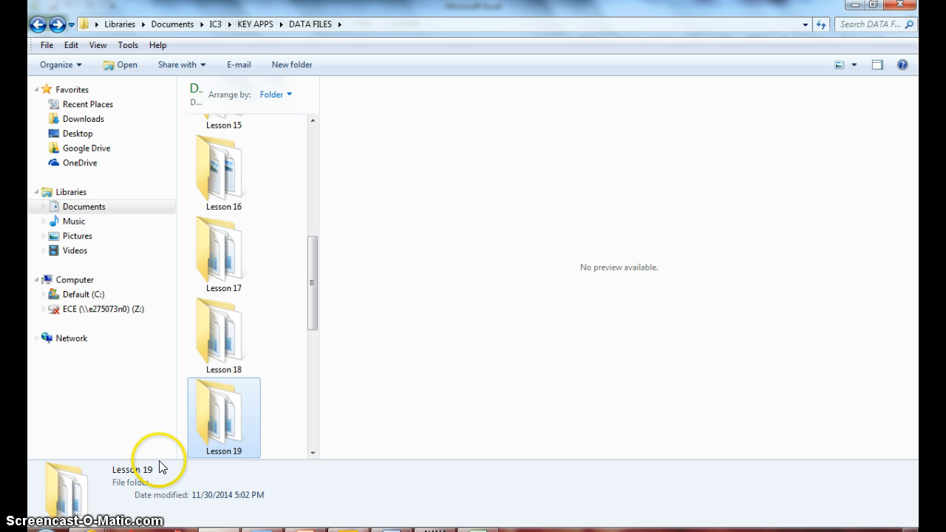
- Find Step19-1.xlsx in the Lesson 19 folder and switch to that workbook in Microsoft Excel
double_click(227, 429)
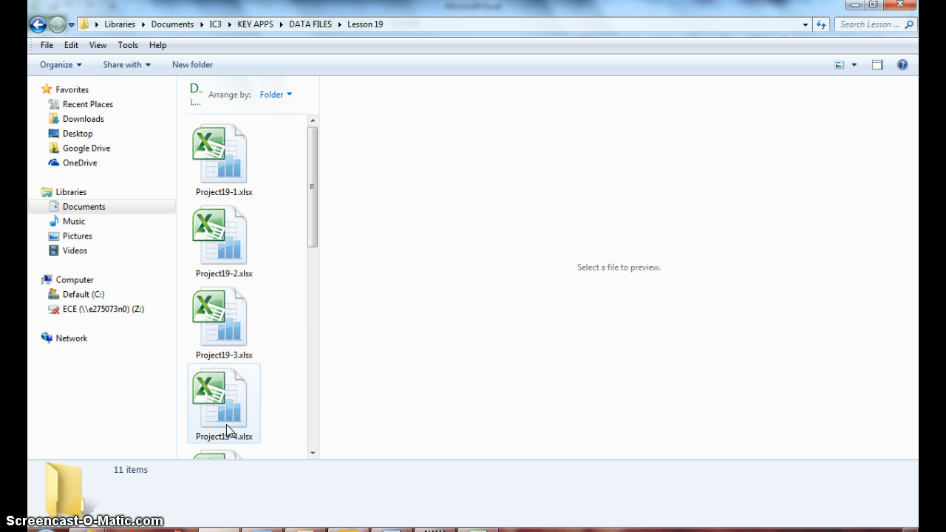
drag(309, 224, 302, 336)
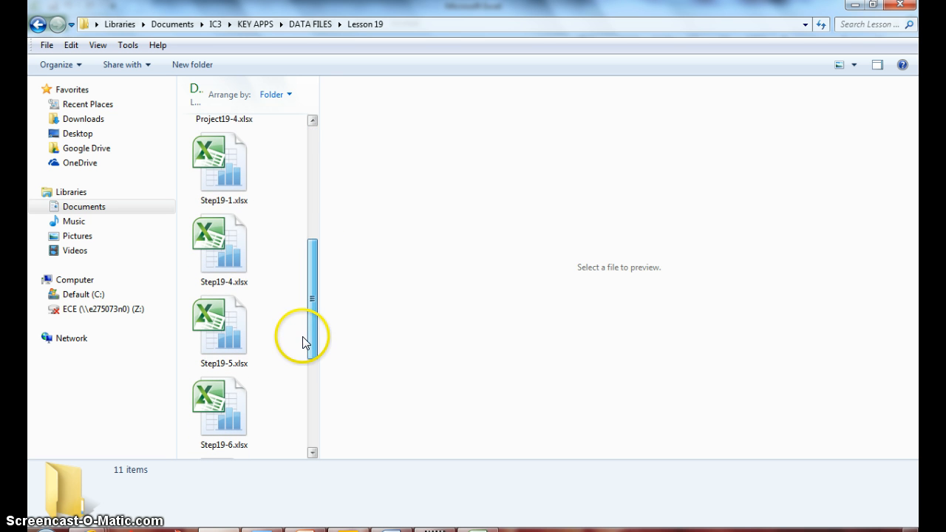
click(223, 156)
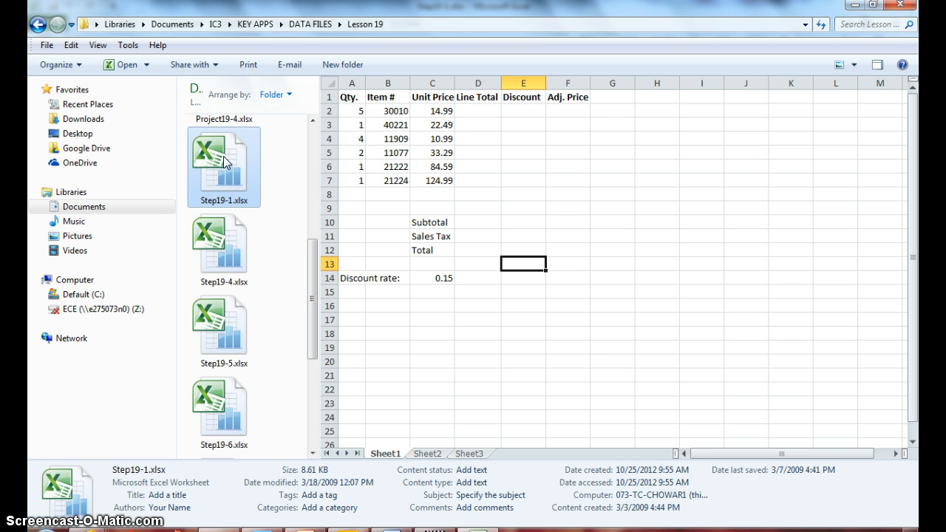
mouse_move(478, 529)
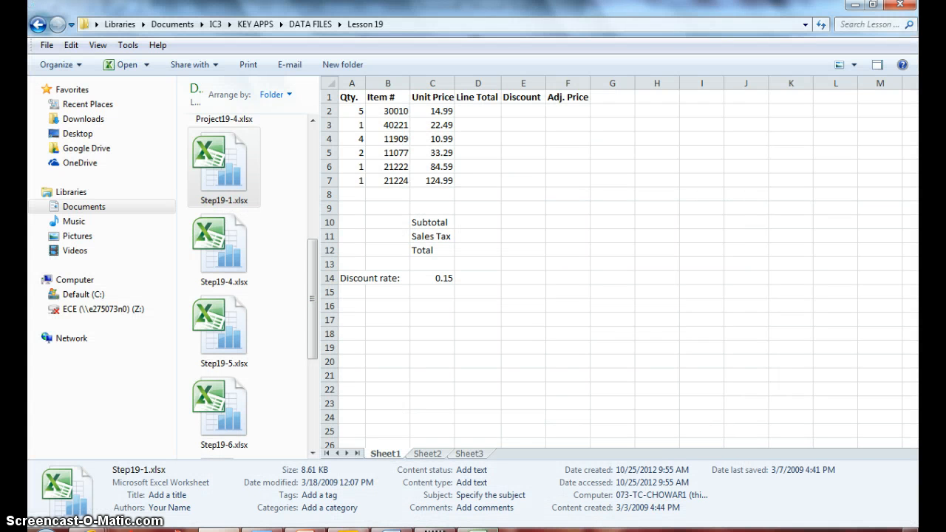
click(478, 529)
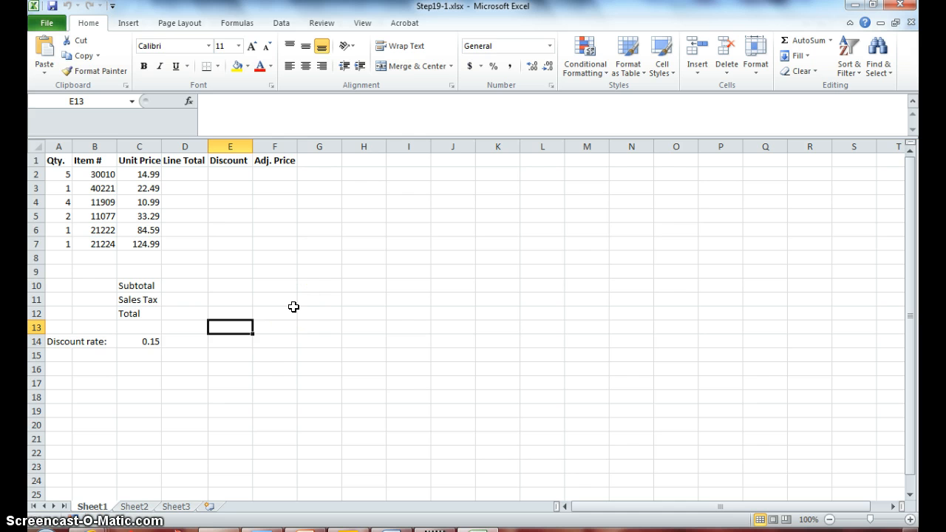
- Save a copy of the workbook in the Lesson 19 folder under the name order1
click(47, 24)
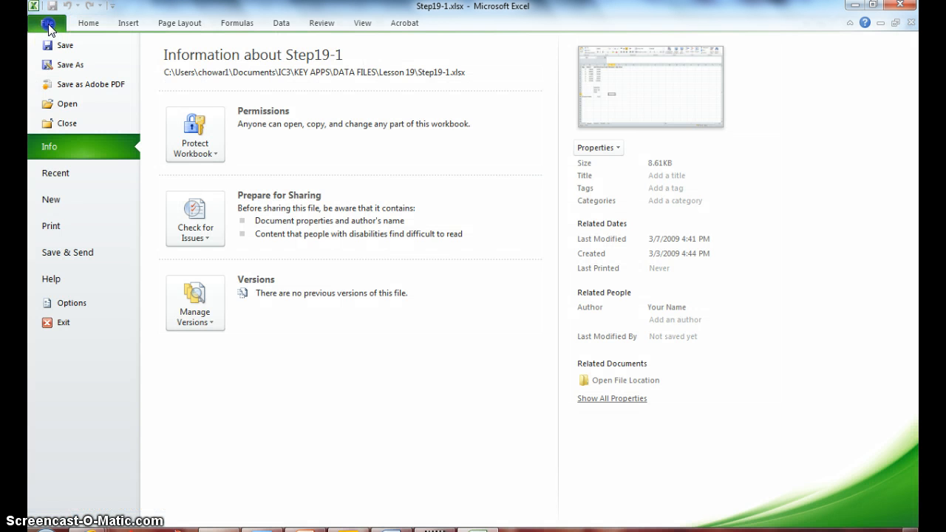
click(52, 67)
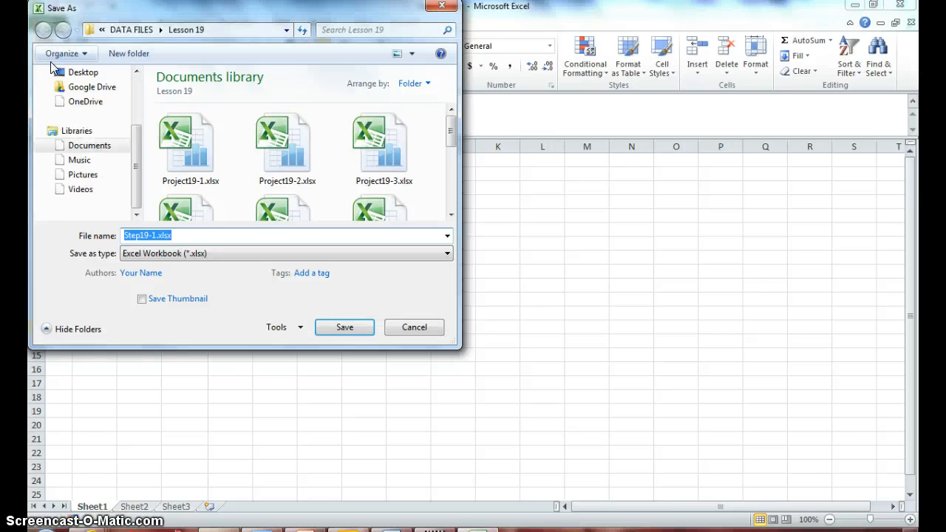
text(order)
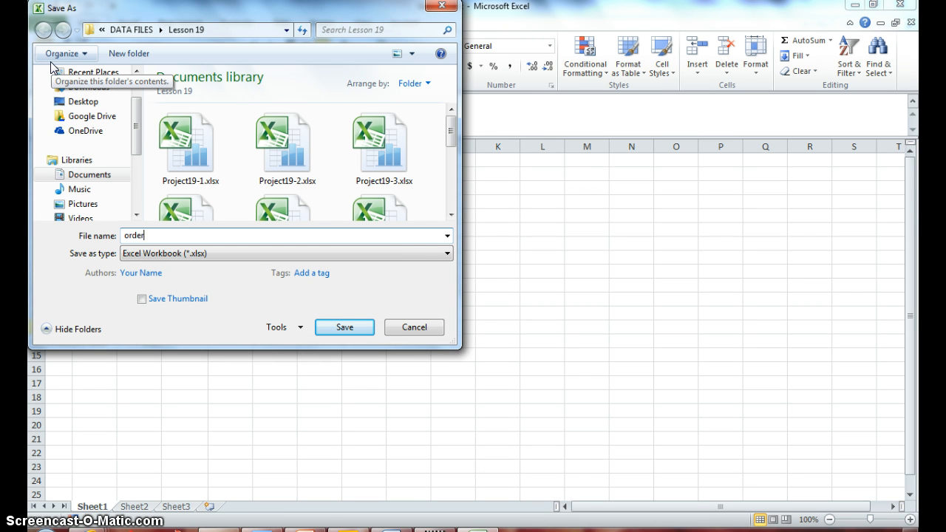
text(1)
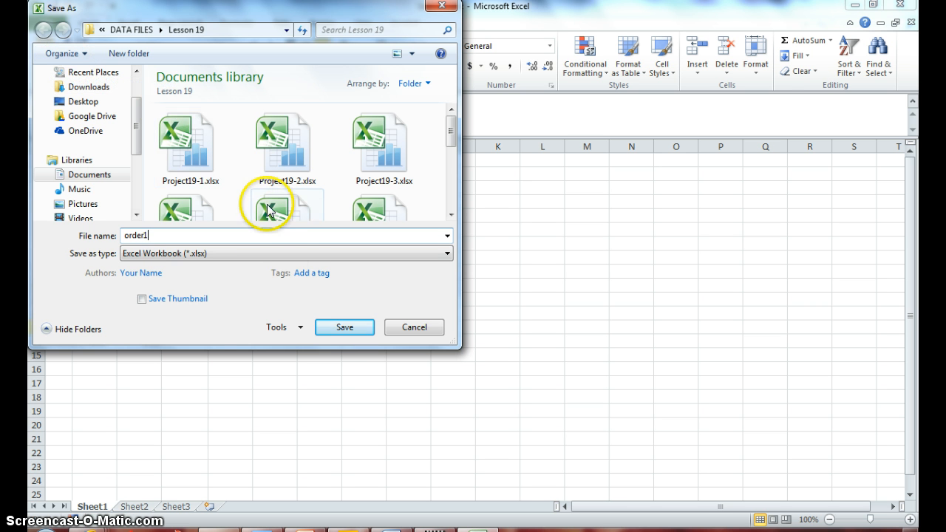
click(342, 327)
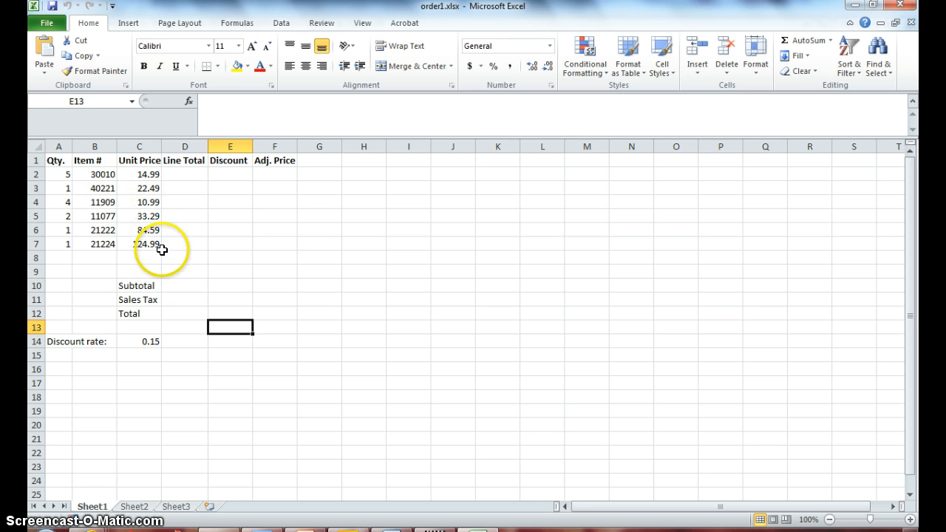
click(185, 160)
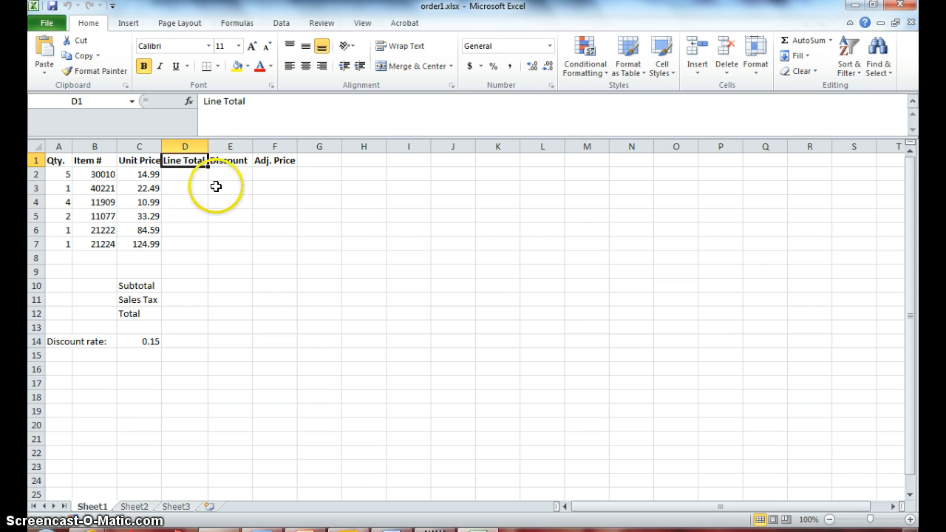
click(229, 160)
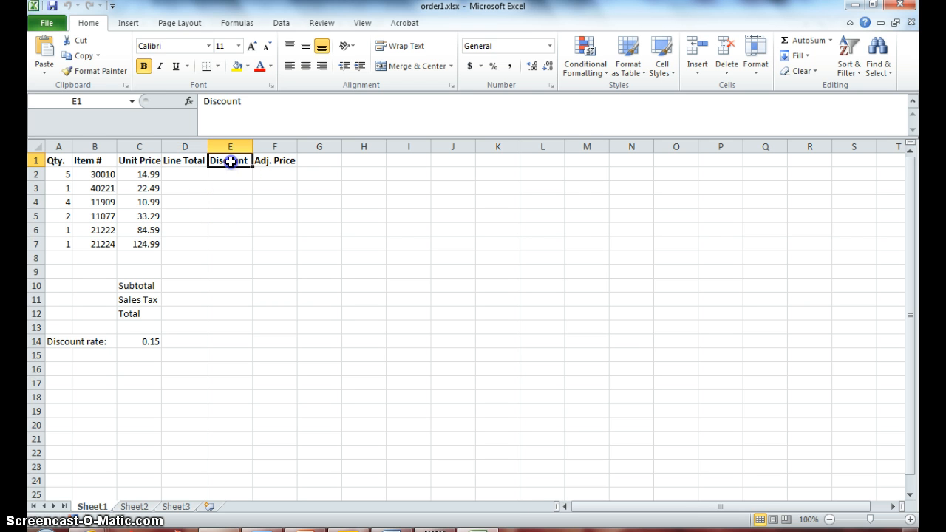
click(270, 161)
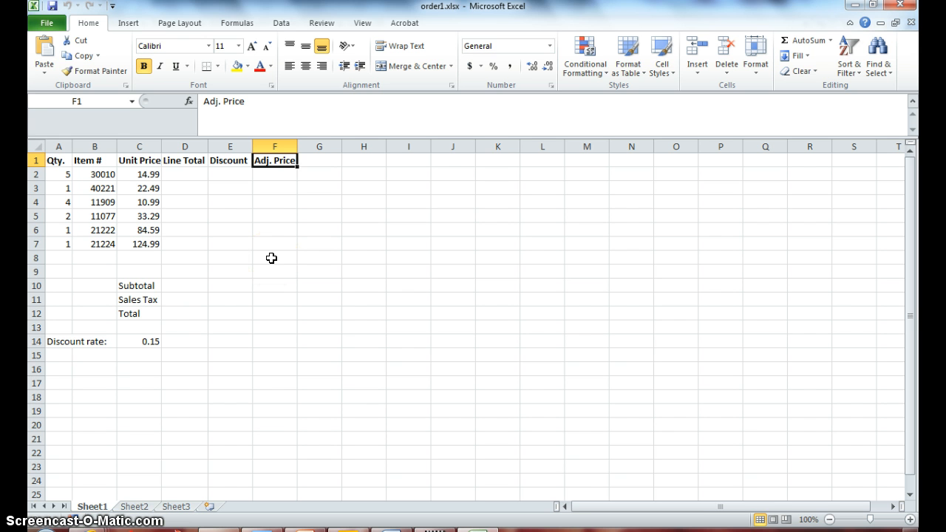
- Enter 74.95 as a fixed line total for the first item in cell D2
click(183, 176)
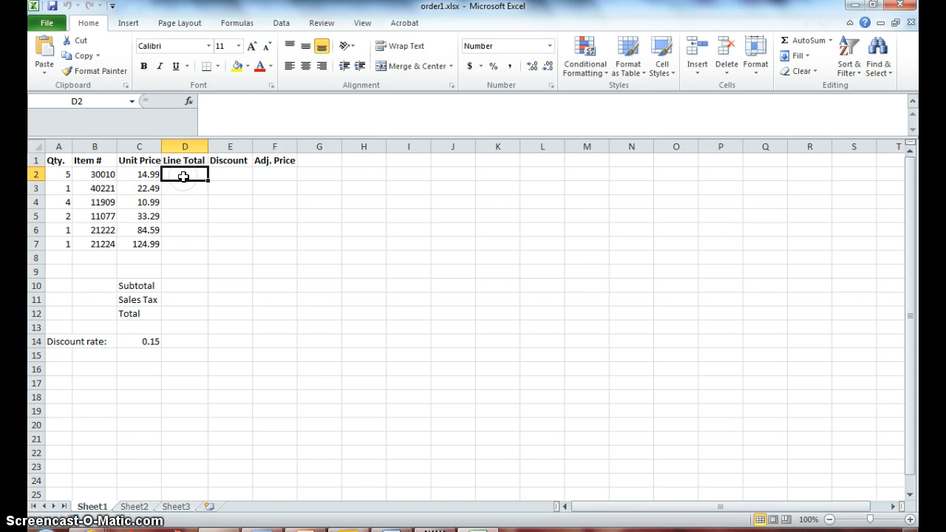
text(74)
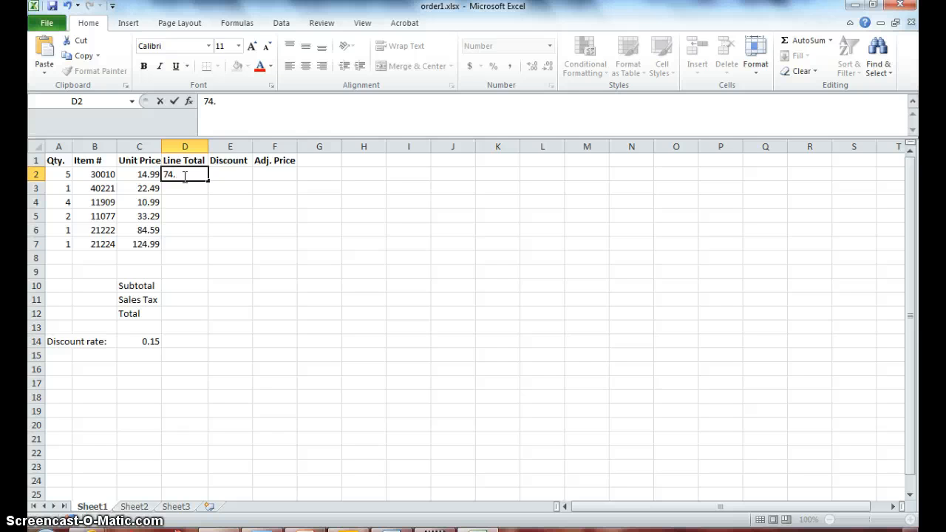
text(.95)
key(Return)
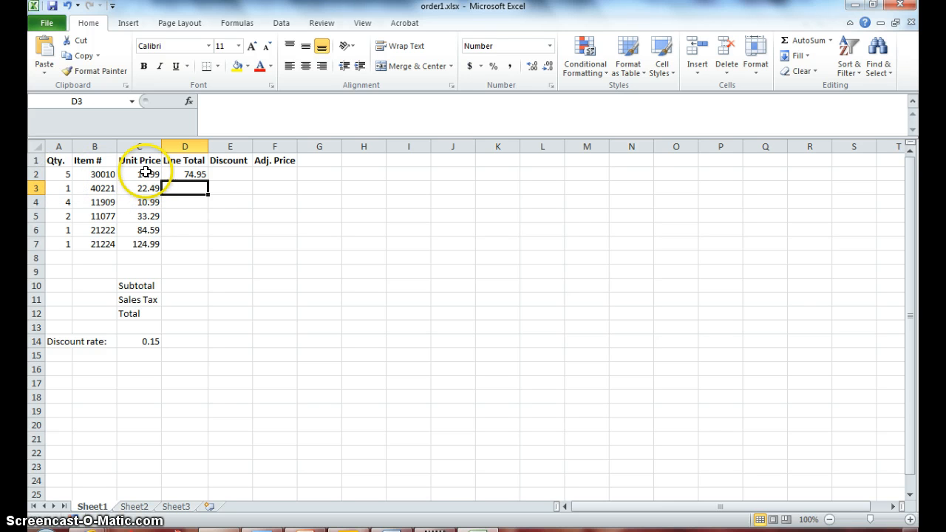
- Set the first item's quantity in cell A2 to 6
click(191, 170)
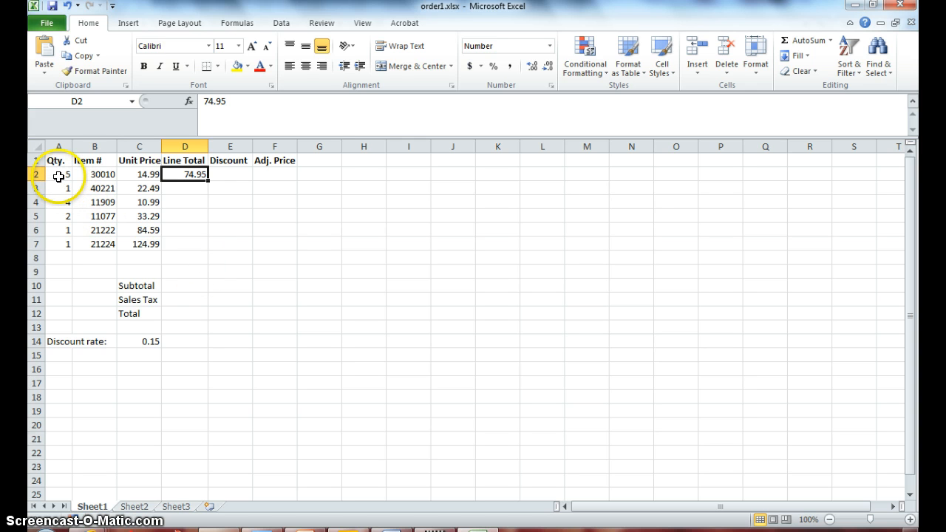
click(58, 175)
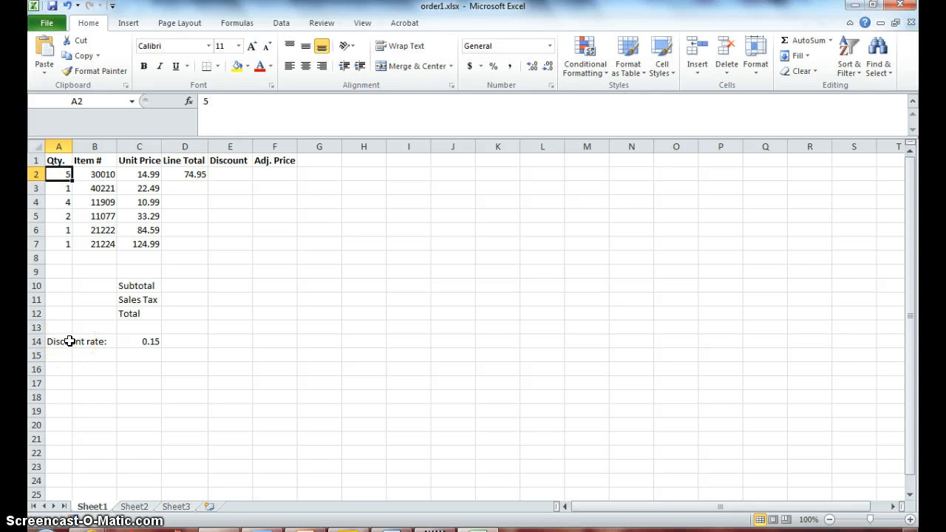
text(6)
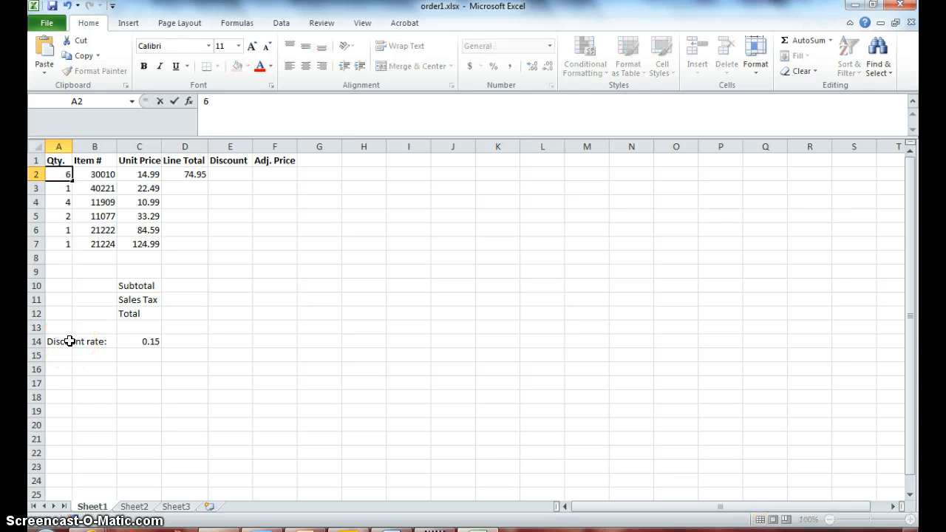
key(Return)
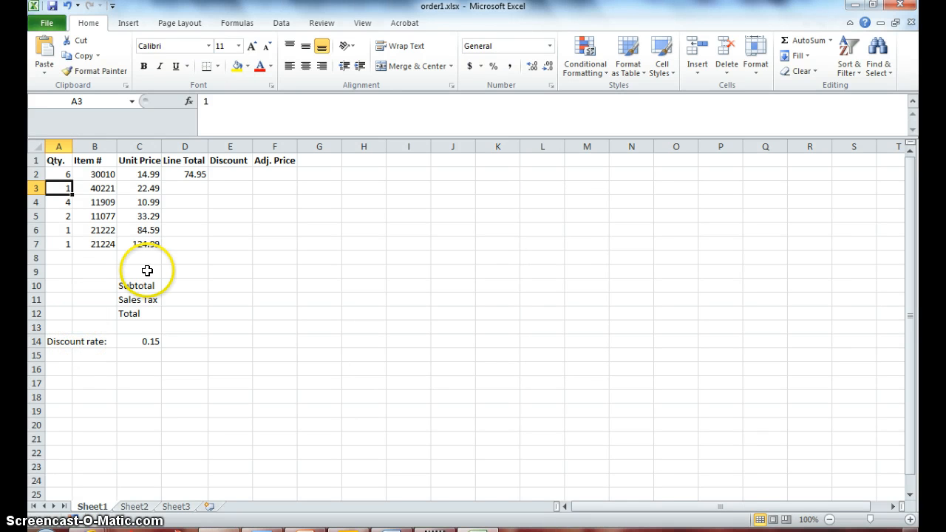
- Replace the first item's line total in cell D2 with the fixed value 89.94
click(54, 174)
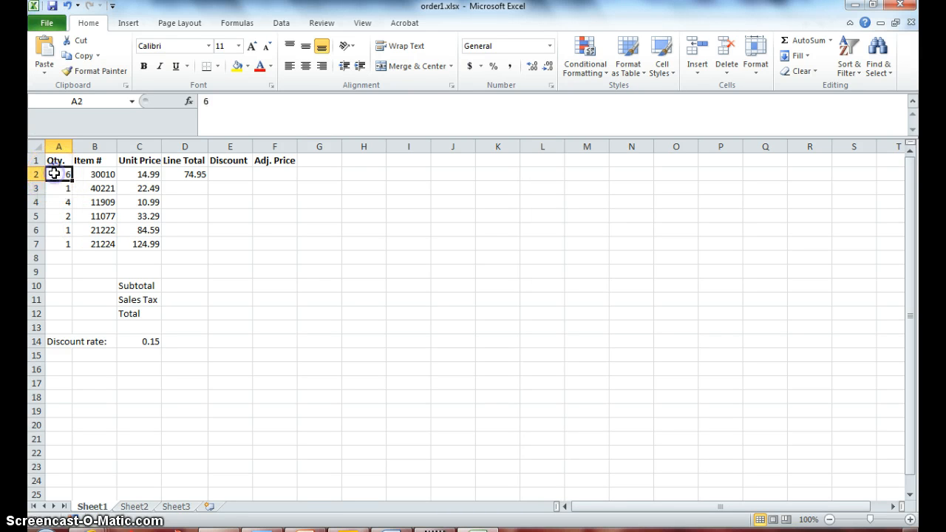
click(182, 174)
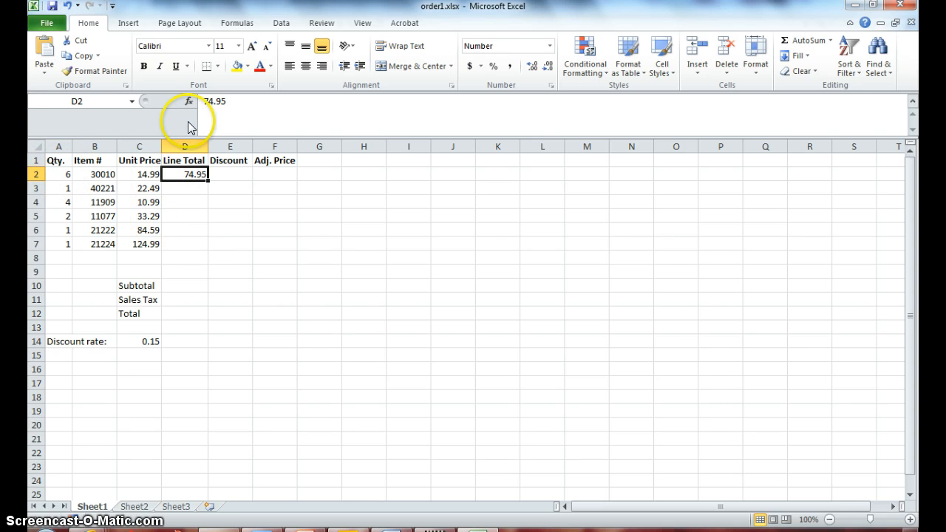
text(8)
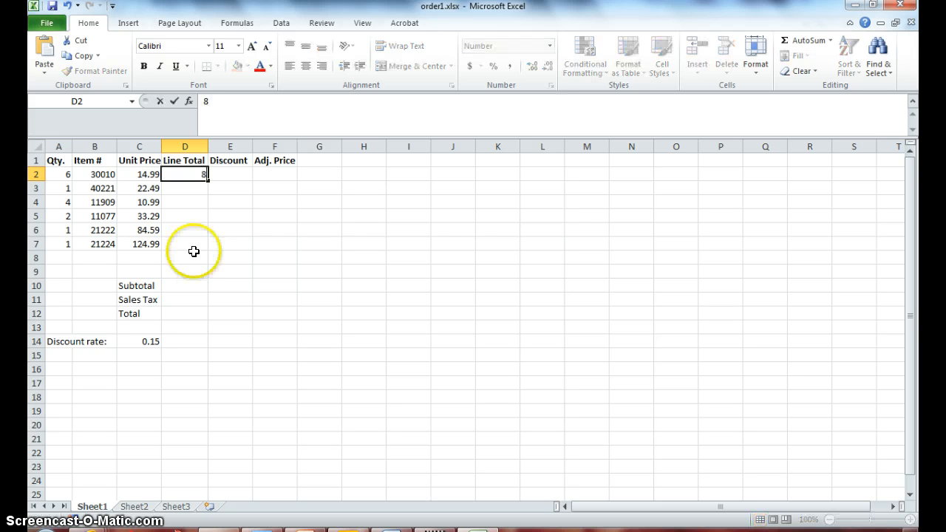
text(9.94)
key(Return)
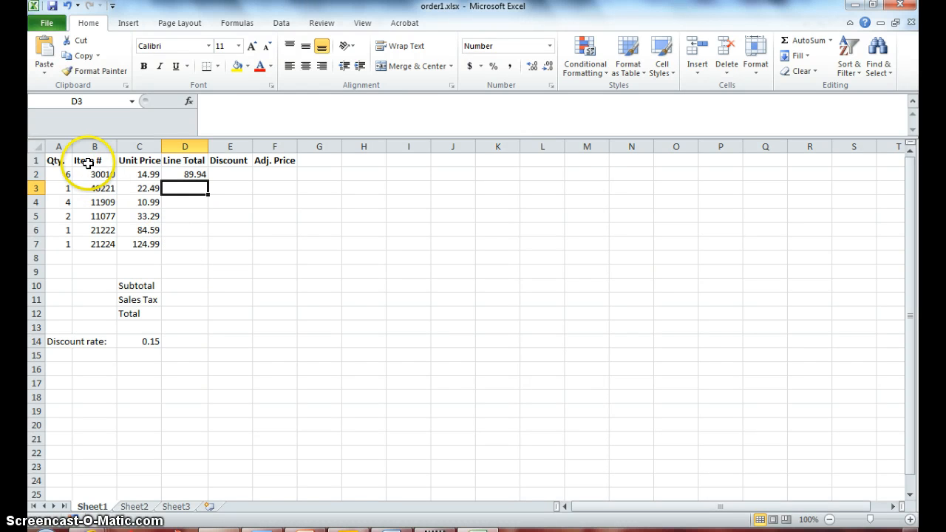
- Set the first item's quantity in cell A2 back to 5
click(65, 174)
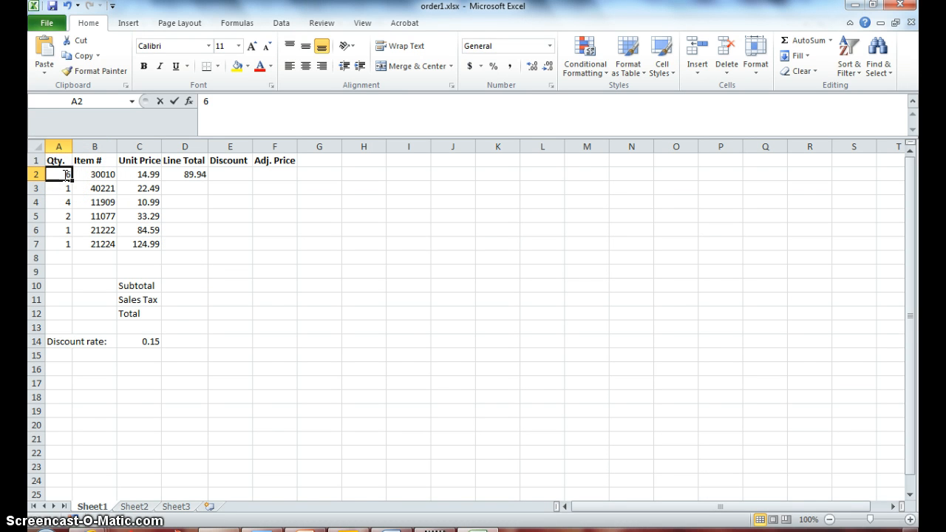
text(5)
key(Return)
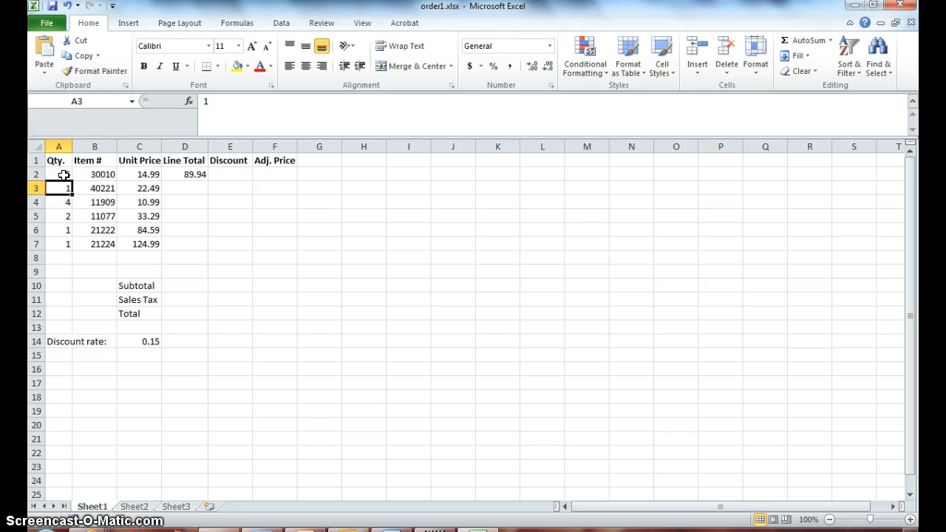
- Replace the fixed line total in cell D2 with the formula =a2*c2, multiplying quantity by unit price, and reselect the cell
click(182, 173)
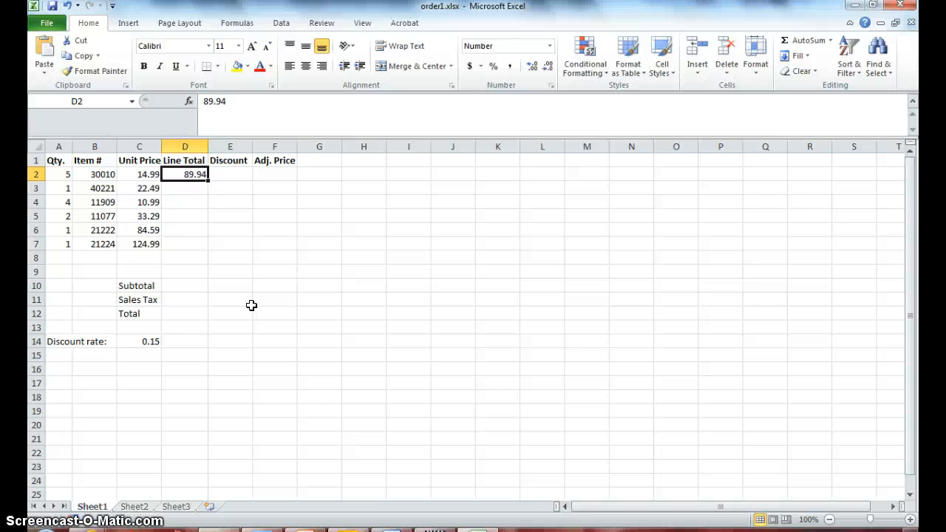
text(=)
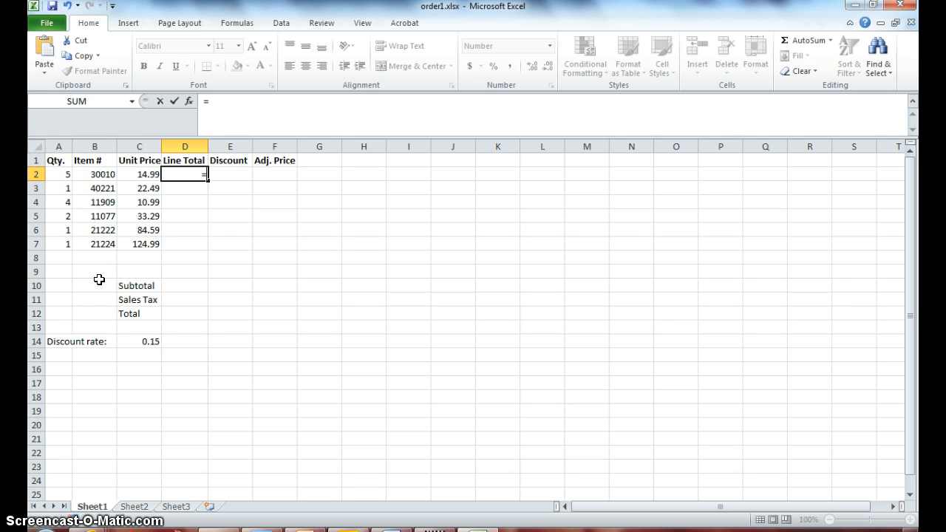
text(a2)
text(*)
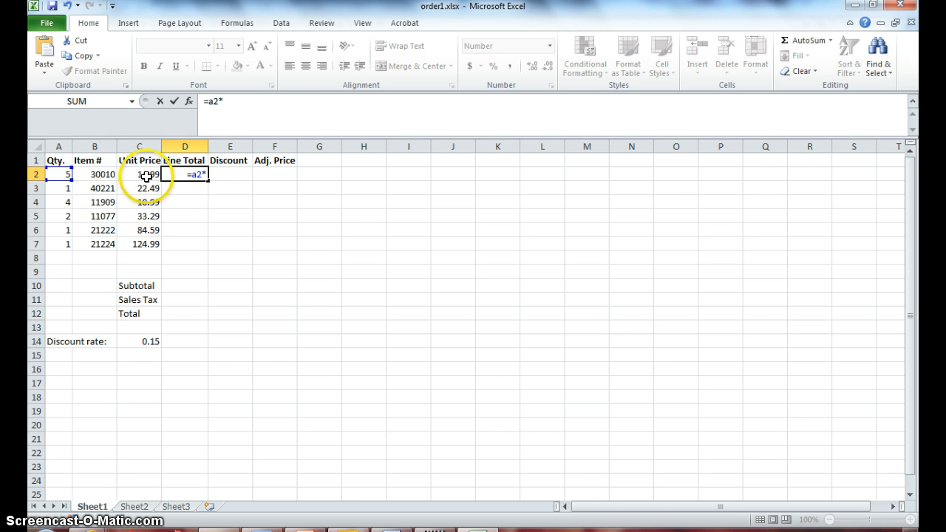
text(c)
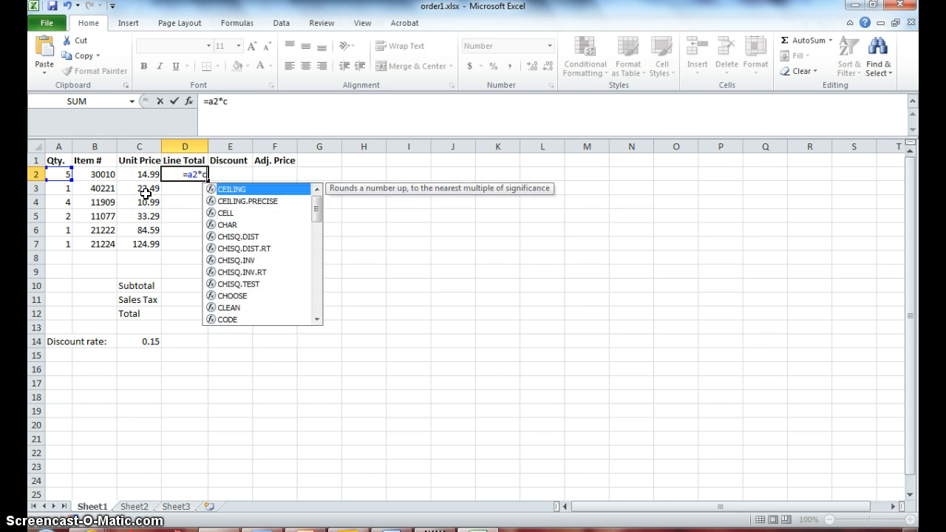
text(2)
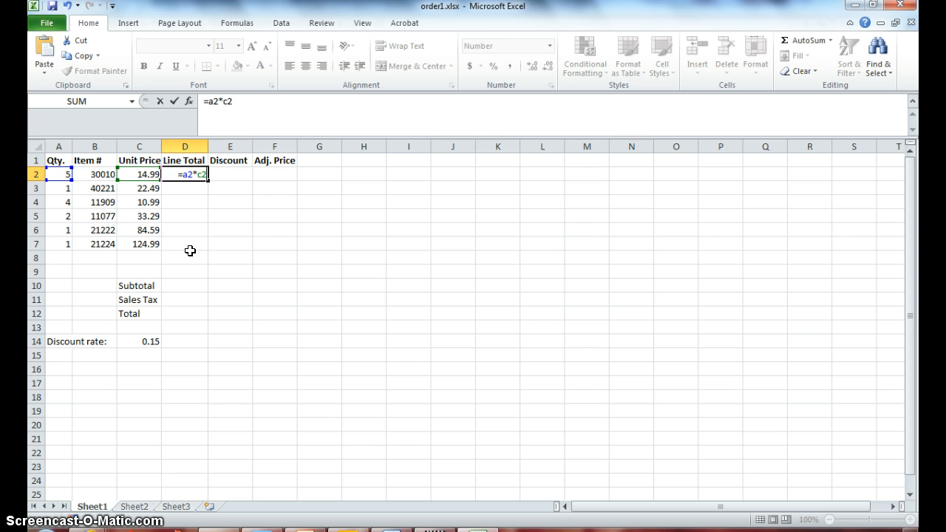
key(Return)
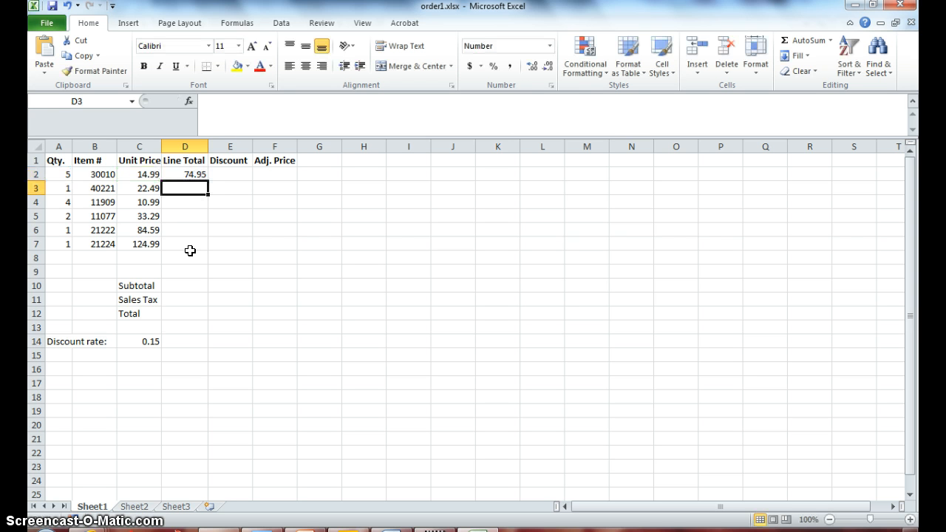
key(Up)
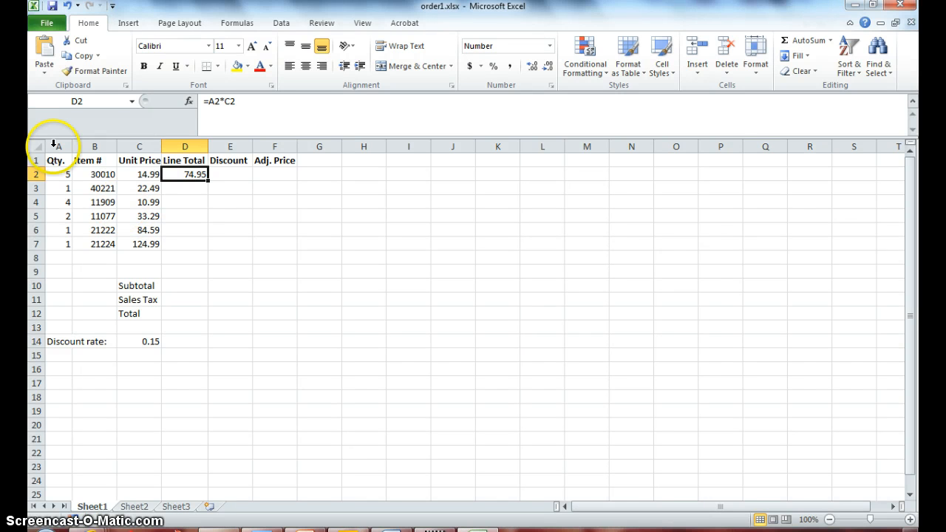
- Change the first item's quantity in cell A2 to 6 to test the line total formula
click(63, 173)
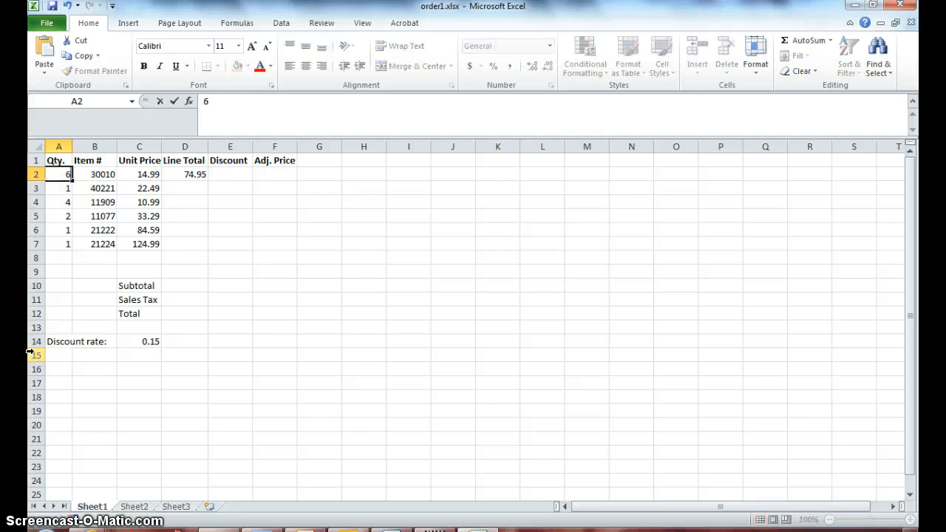
text(6)
key(Return)
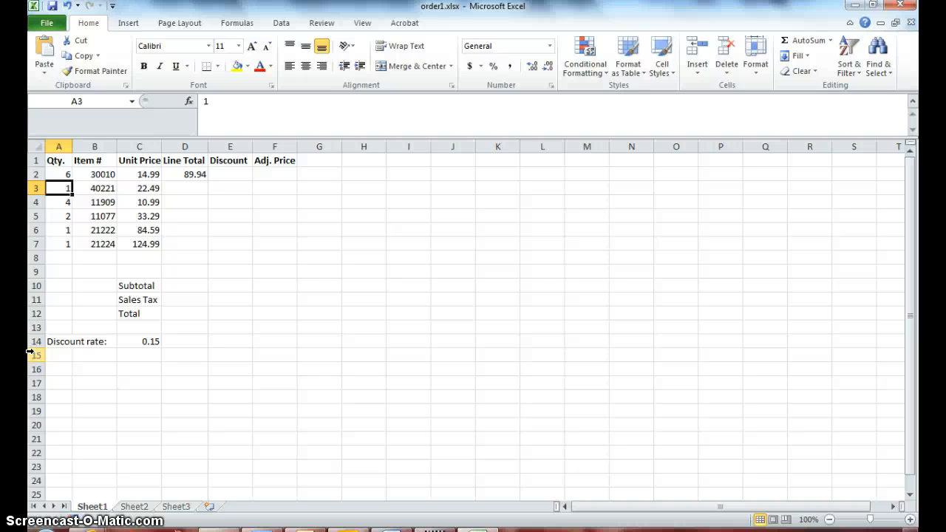
- Check the line total formula in D2 and set the first item's quantity in cell A2 back to 5
click(193, 176)
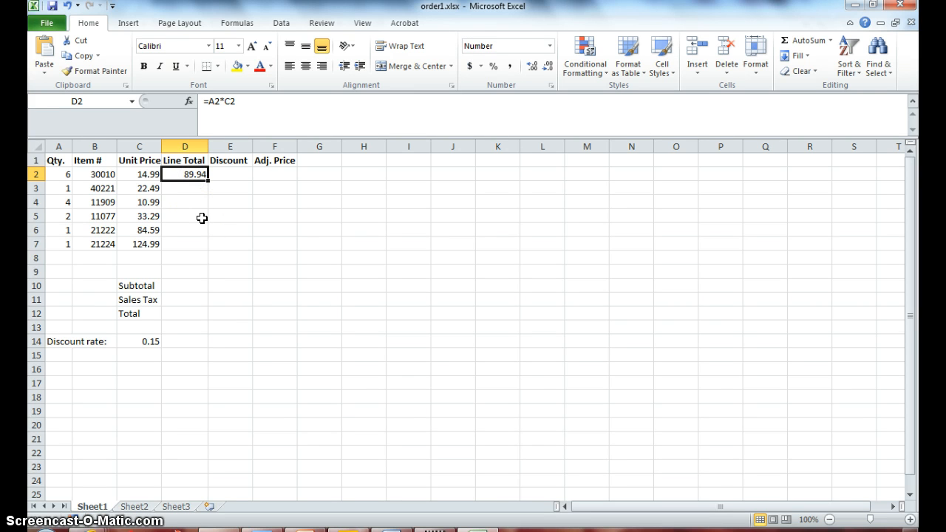
click(65, 176)
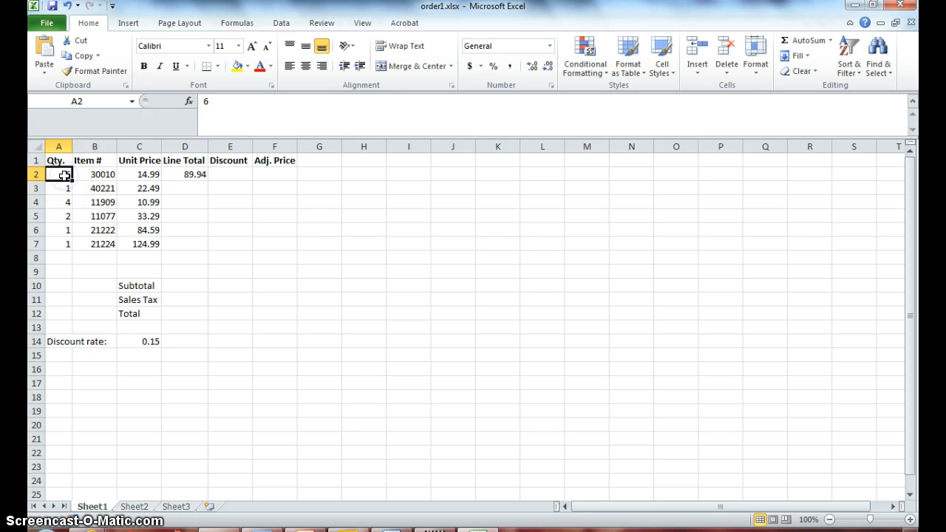
text(5)
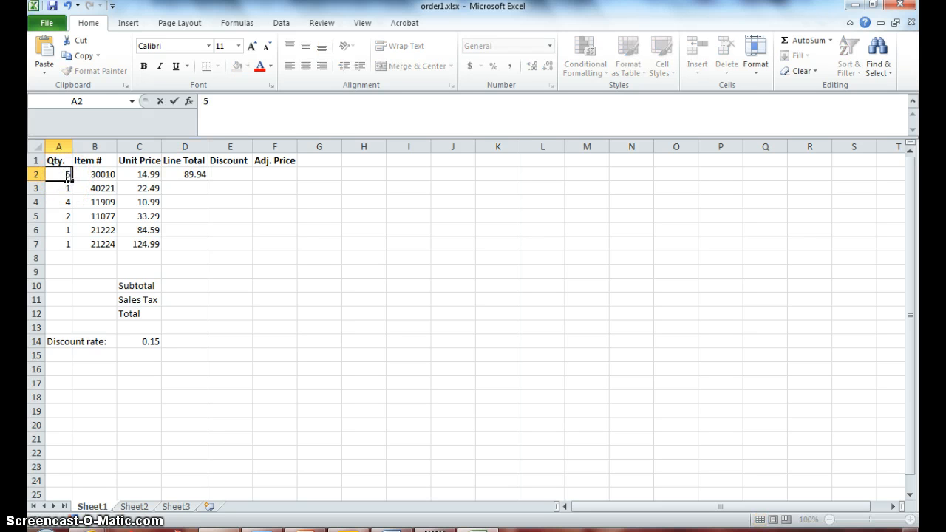
key(Return)
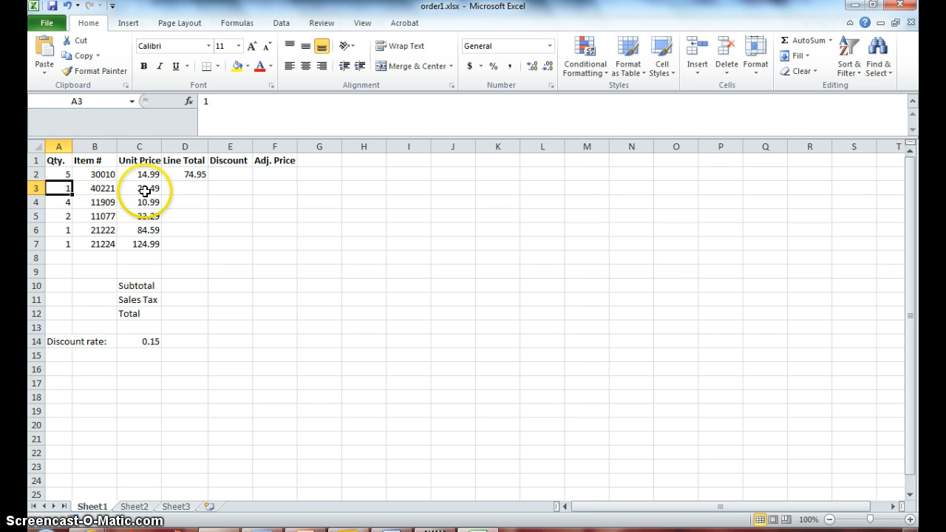
- Enter the formula =A3*C3 in cell D3 to calculate the second item's line total from its quantity and unit price
click(194, 188)
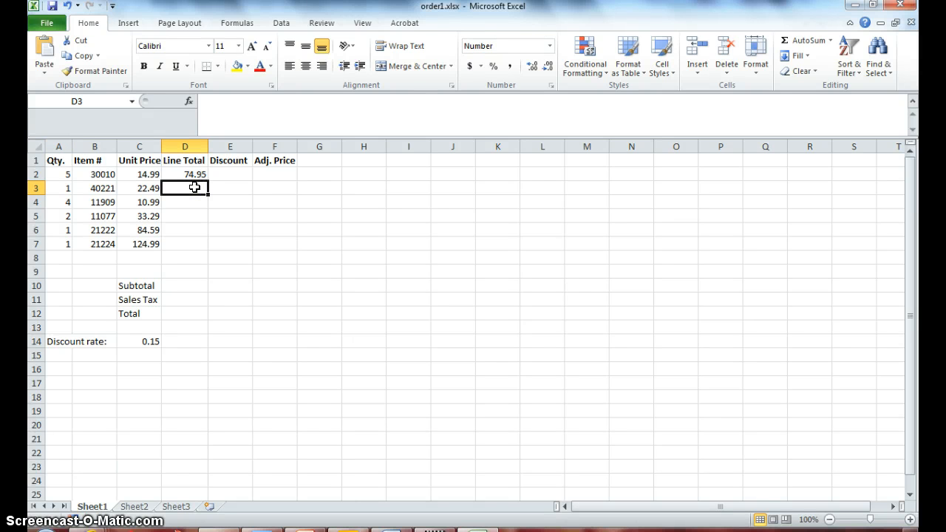
text(=)
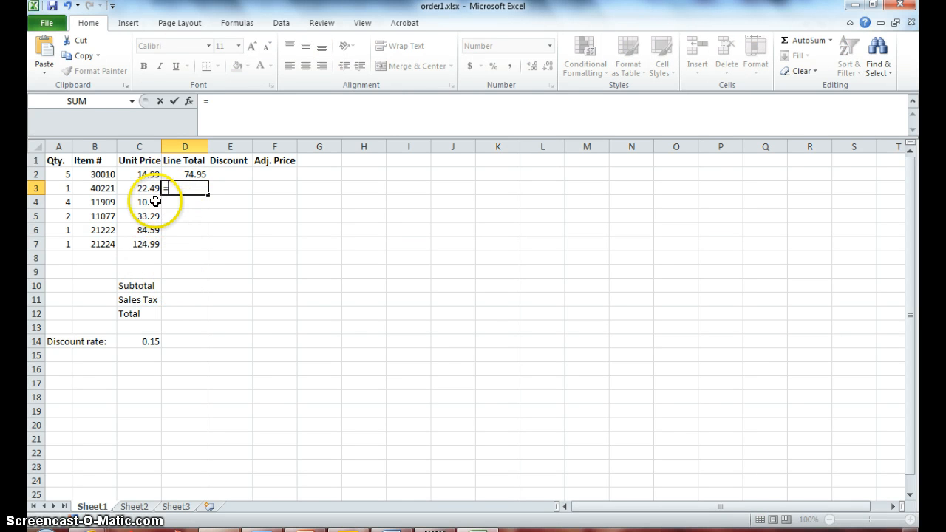
click(61, 188)
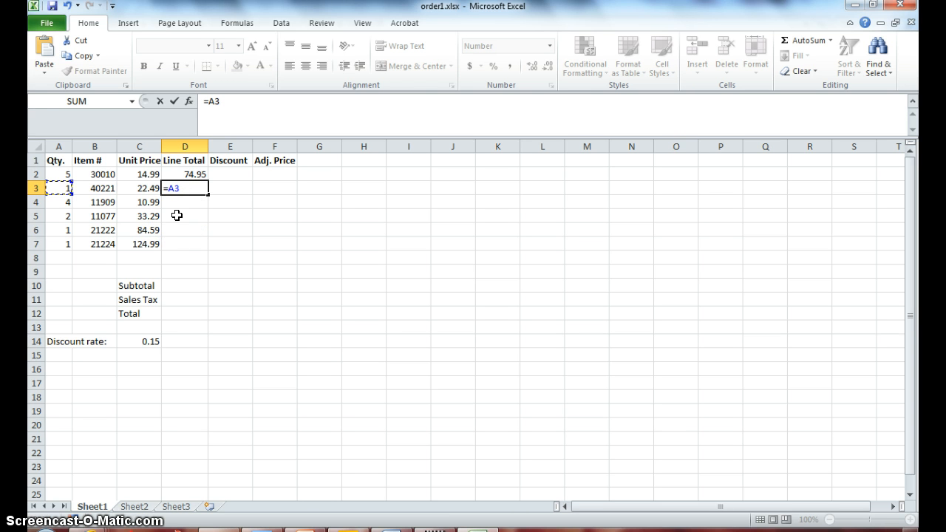
text(*)
click(143, 188)
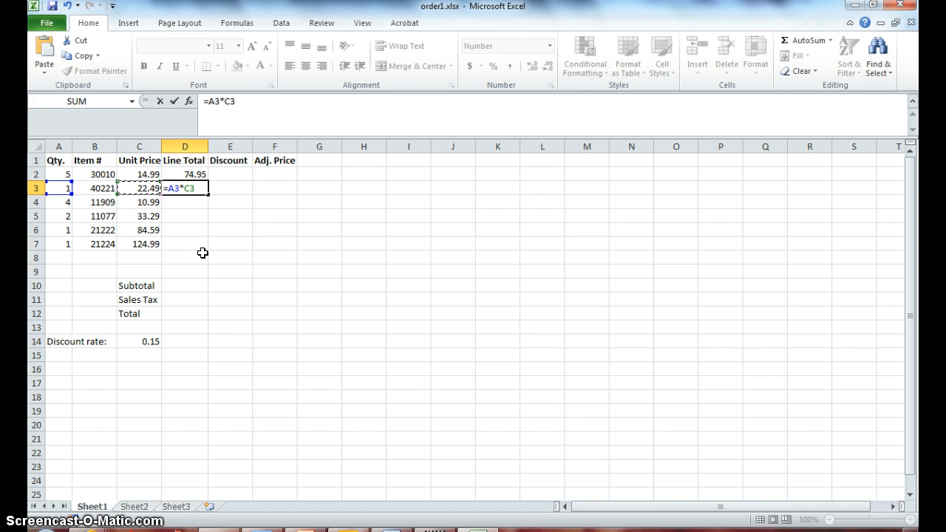
key(Return)
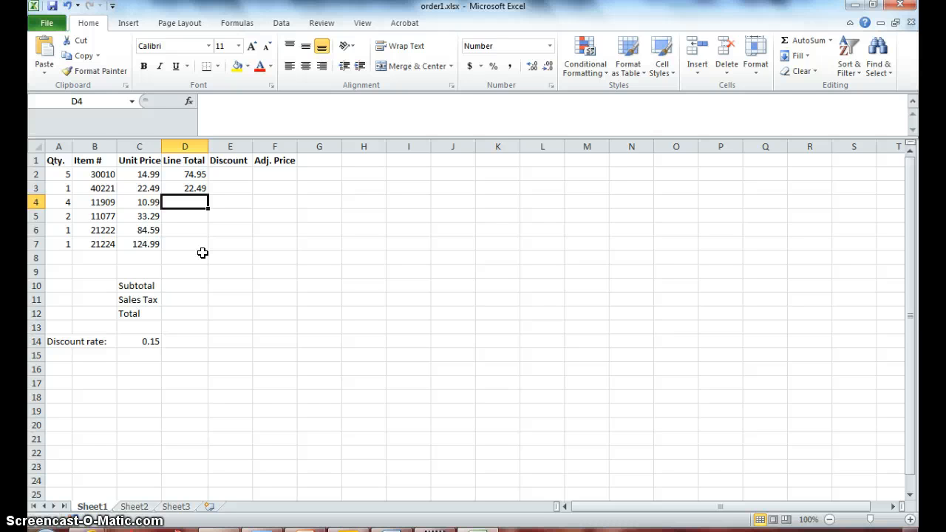
- Compare the formulas in D2 and D3, and change the second item's quantity in cell A3 to 10 as a test
click(188, 175)
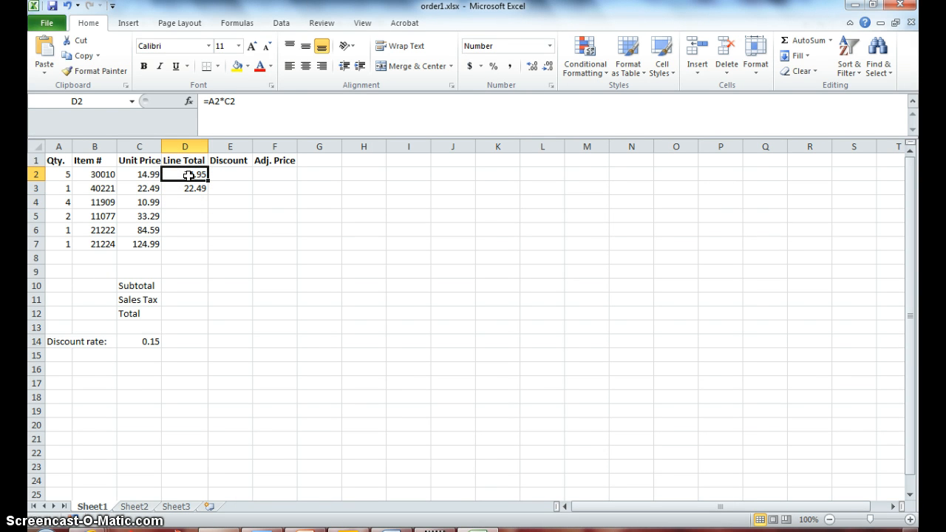
click(187, 189)
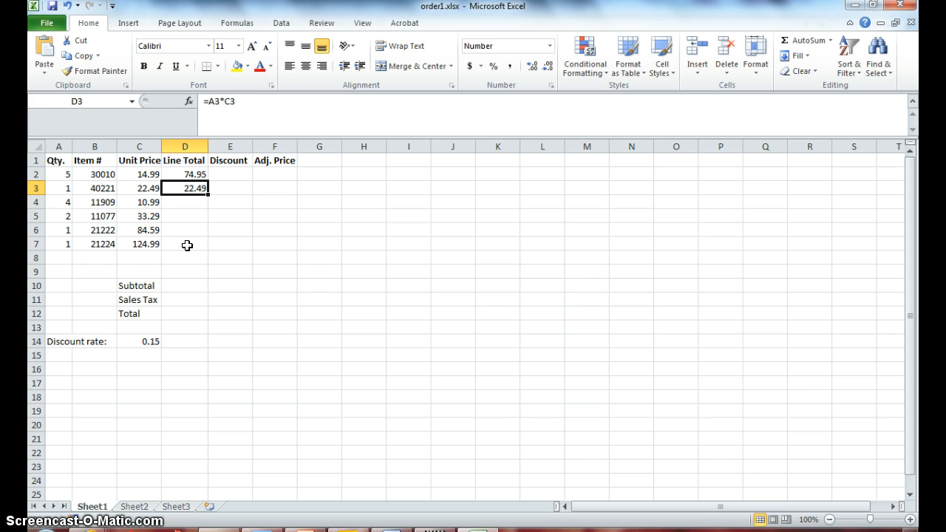
click(64, 186)
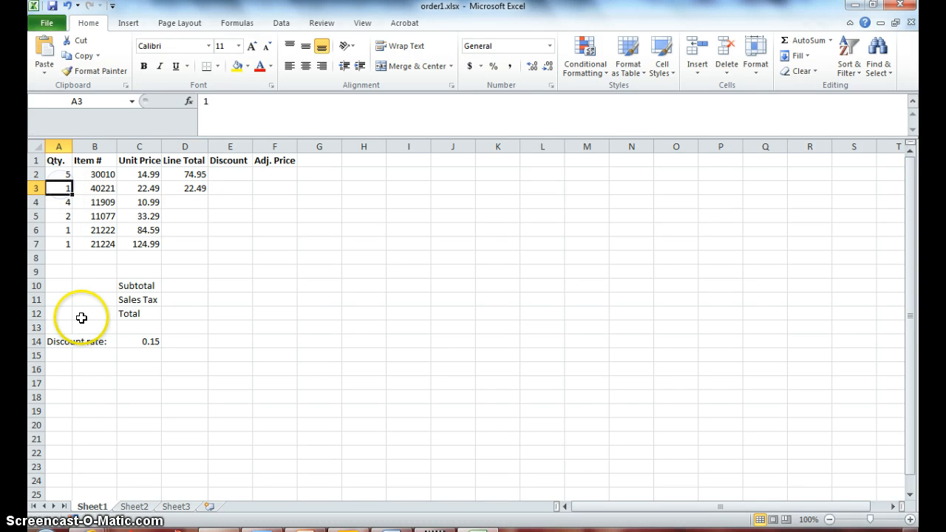
text(10)
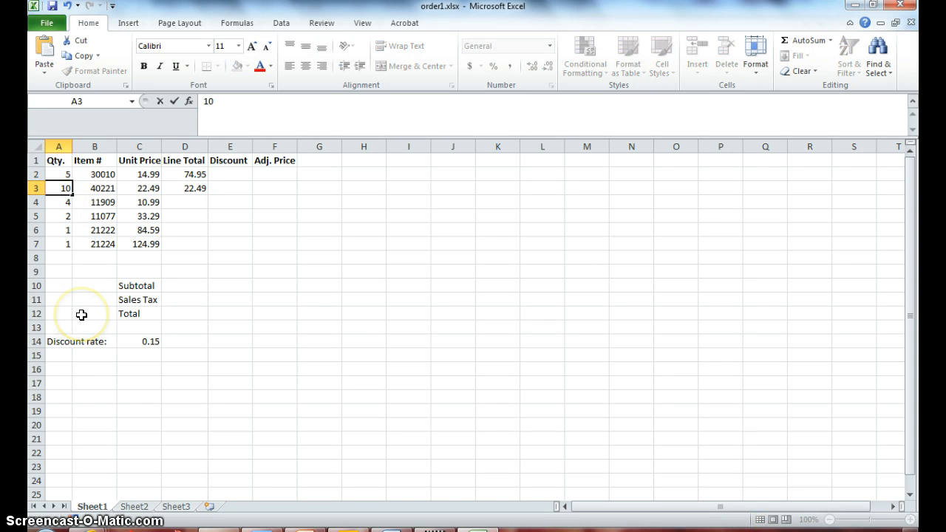
key(Return)
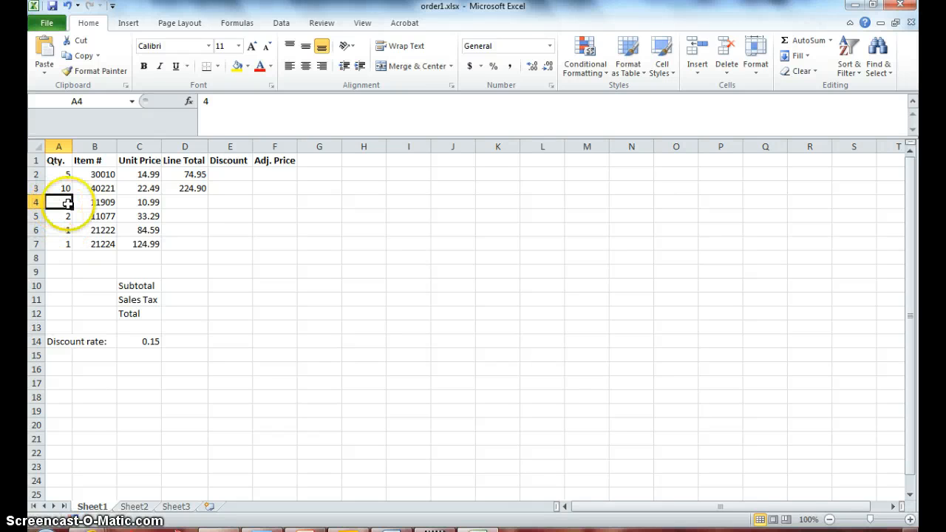
- Enter the formula =A3*C3 in cell D4 to demonstrate a line total that references the wrong row
click(190, 200)
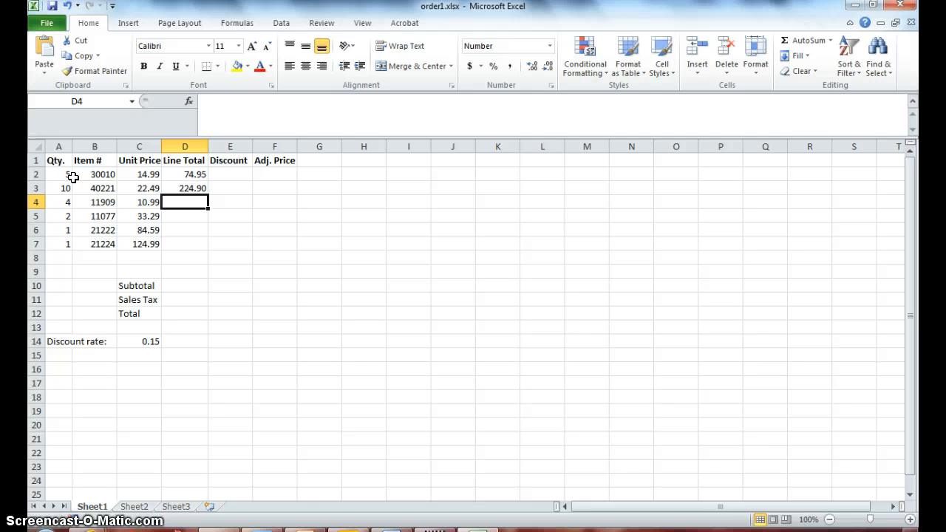
text(=)
click(67, 182)
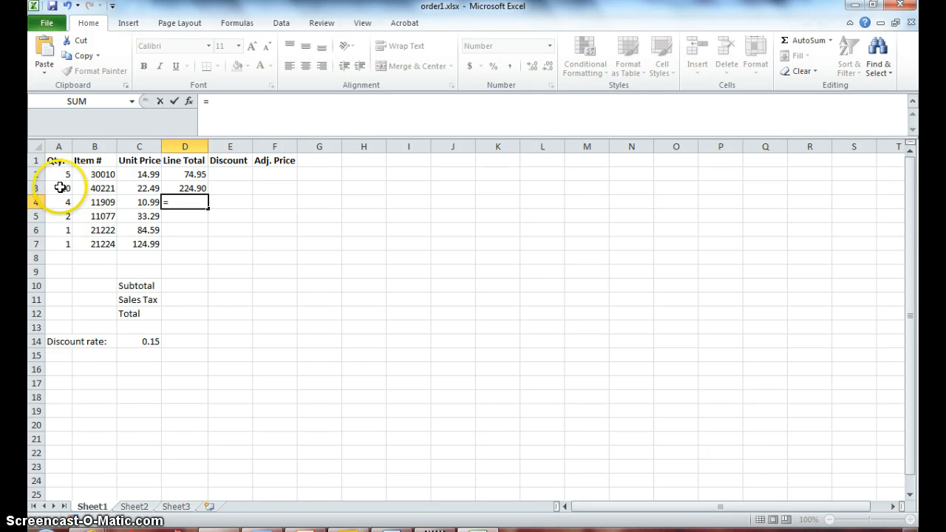
click(60, 188)
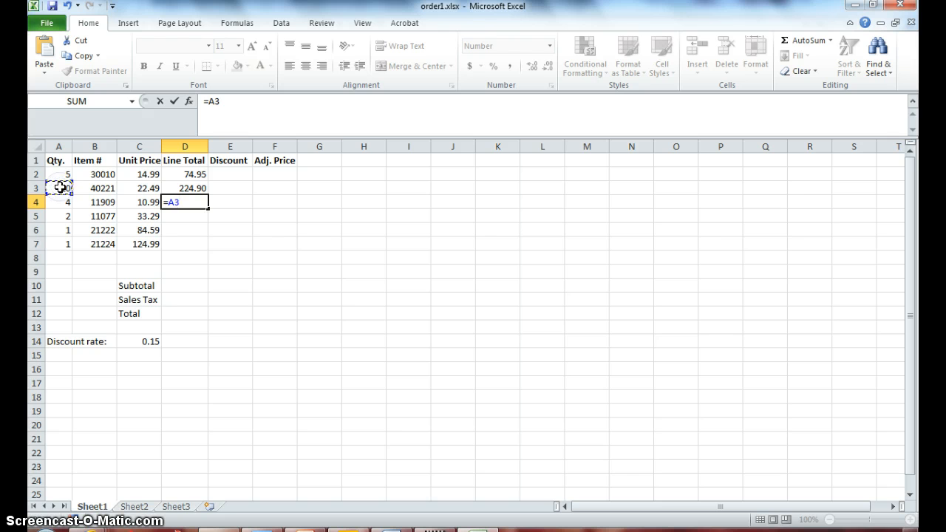
text(*)
click(86, 201)
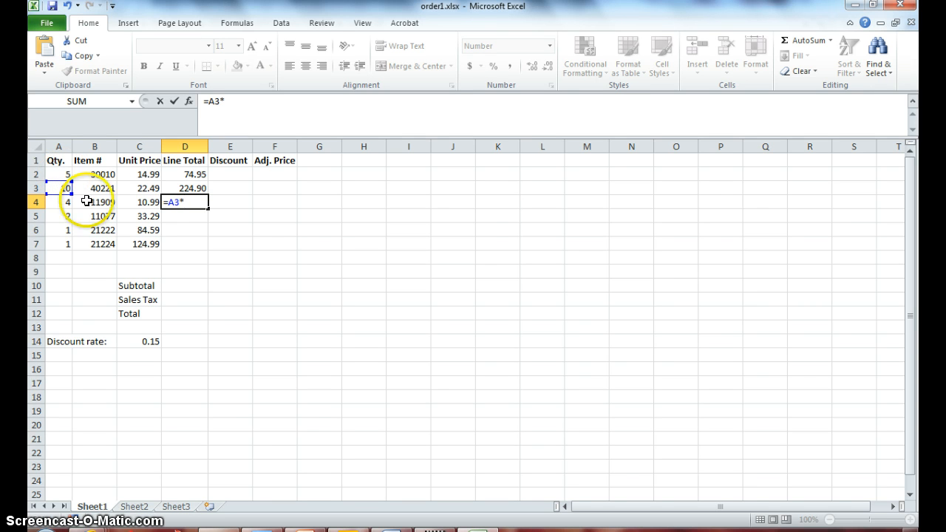
click(145, 190)
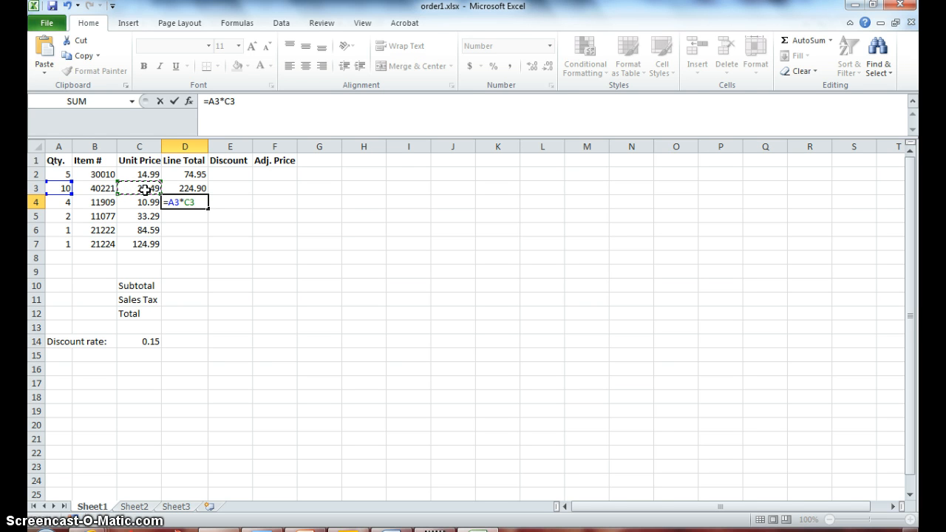
key(Return)
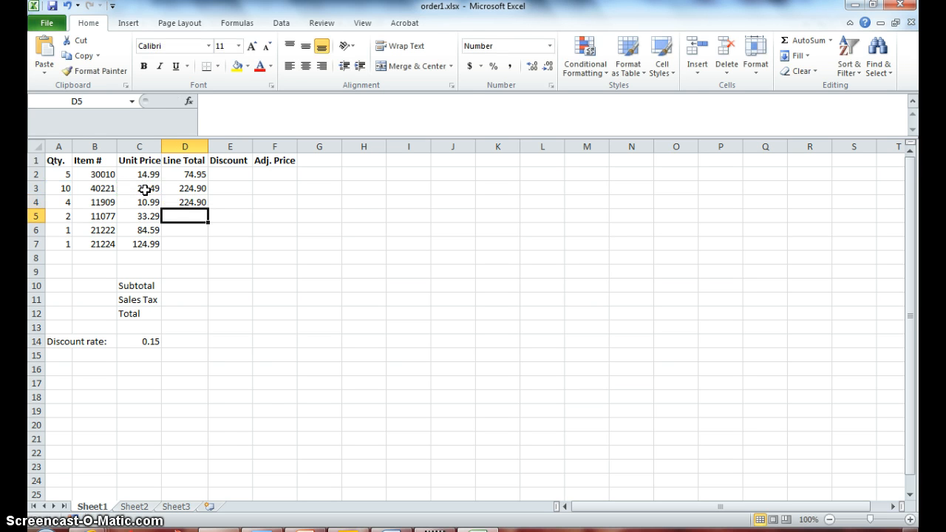
- Edit the formula in cell D4 to =A4*C4 so it multiplies the third item's own quantity and unit price
click(245, 426)
key(Up)
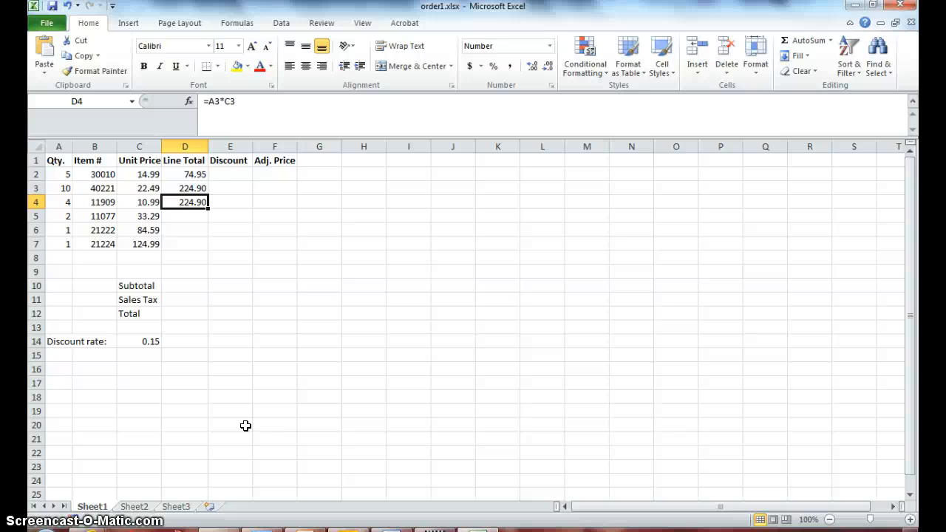
key(F2)
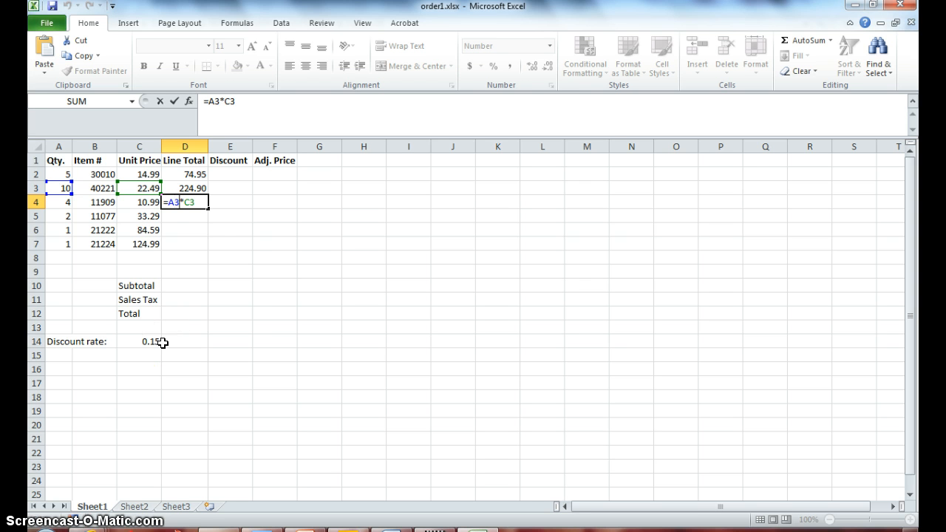
key(BackSpace)
text(4)
key(BackSpace)
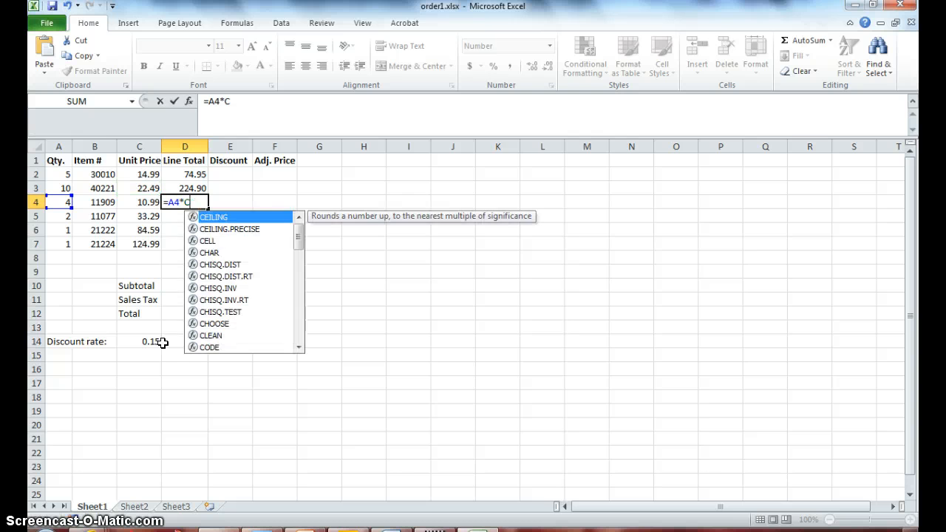
text(4)
click(164, 349)
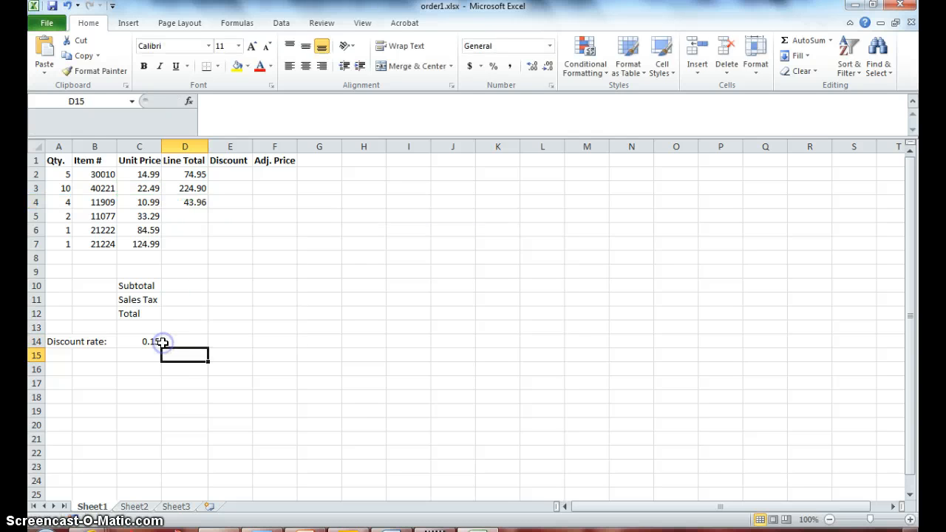
- Examine the line total formulas in D2, D3 and D4 and check that each references cells in its own row
click(190, 203)
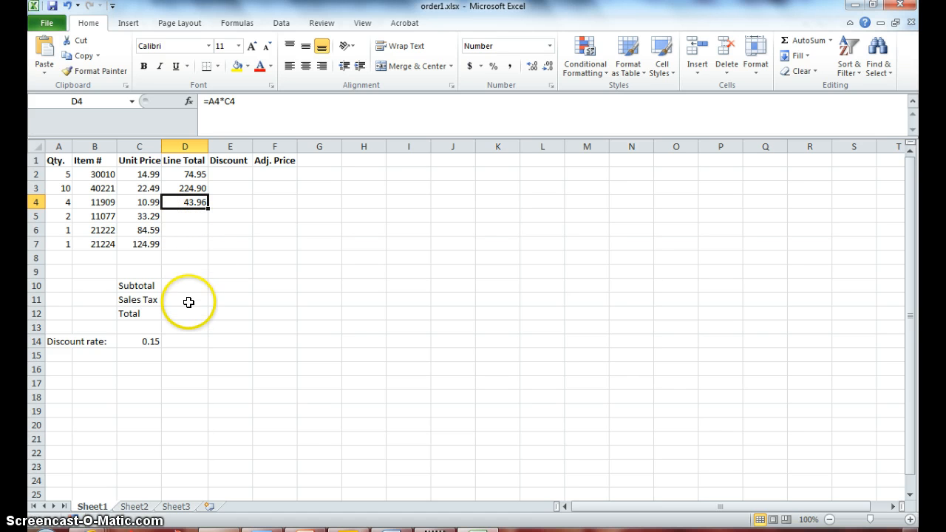
click(34, 202)
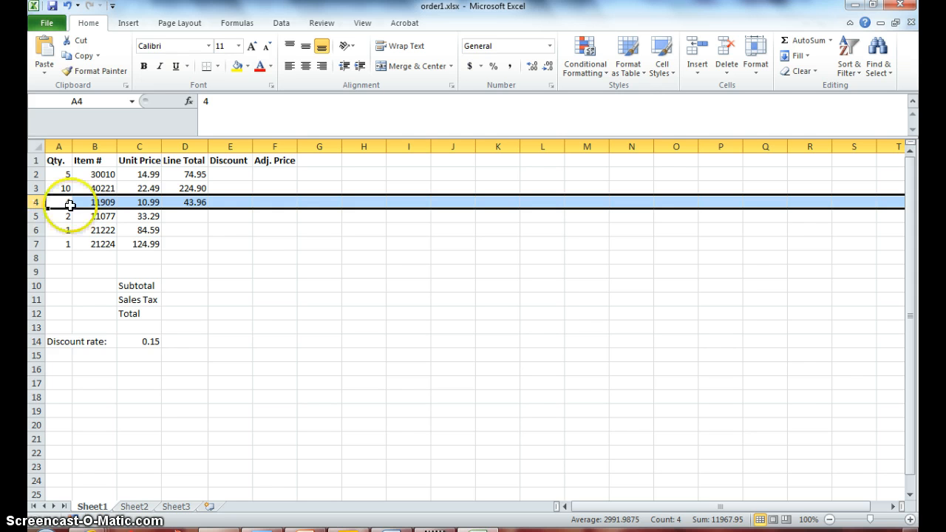
click(179, 202)
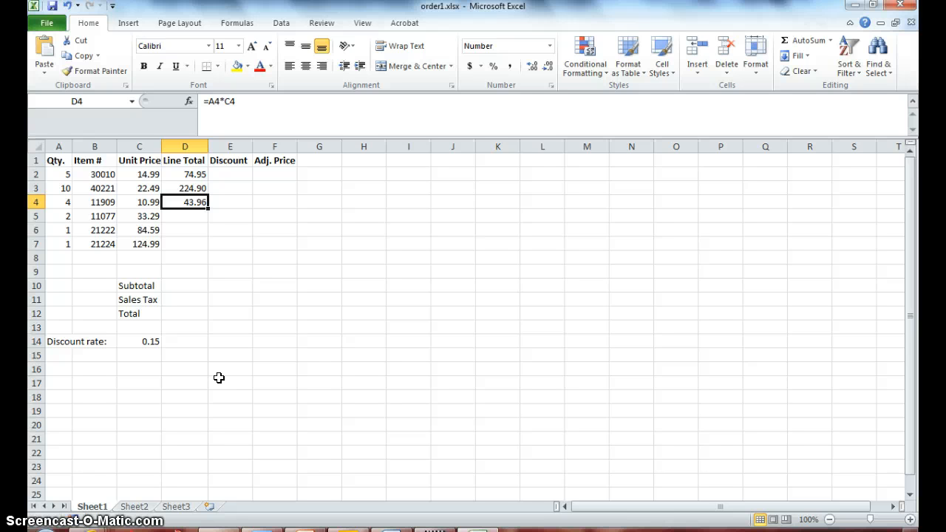
key(Down)
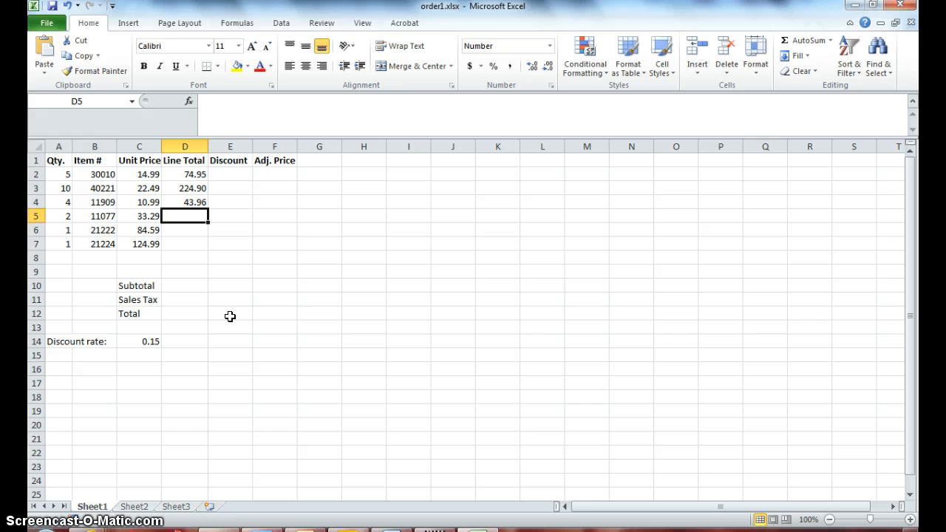
click(189, 174)
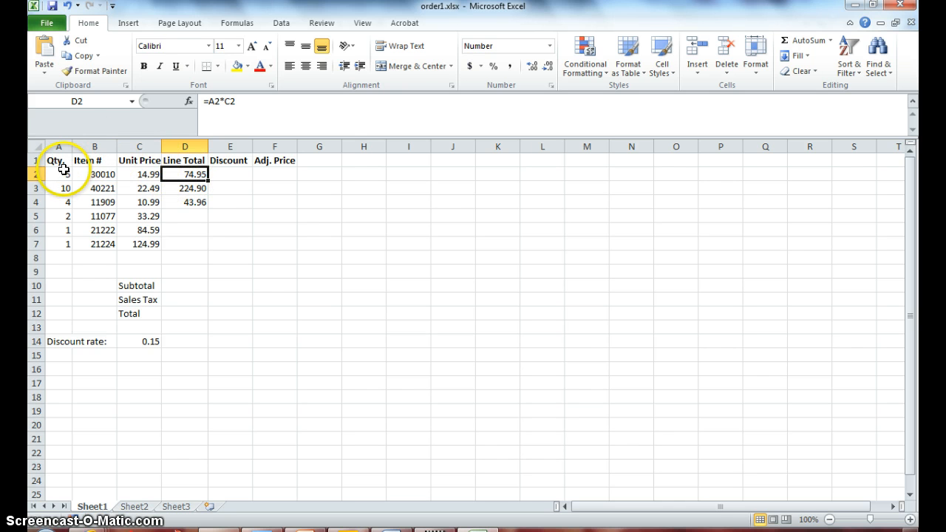
click(182, 189)
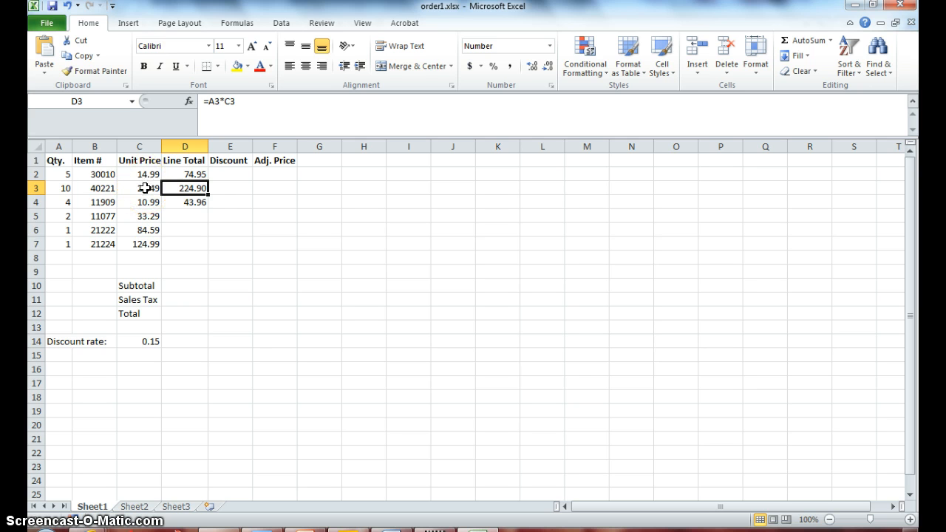
click(198, 203)
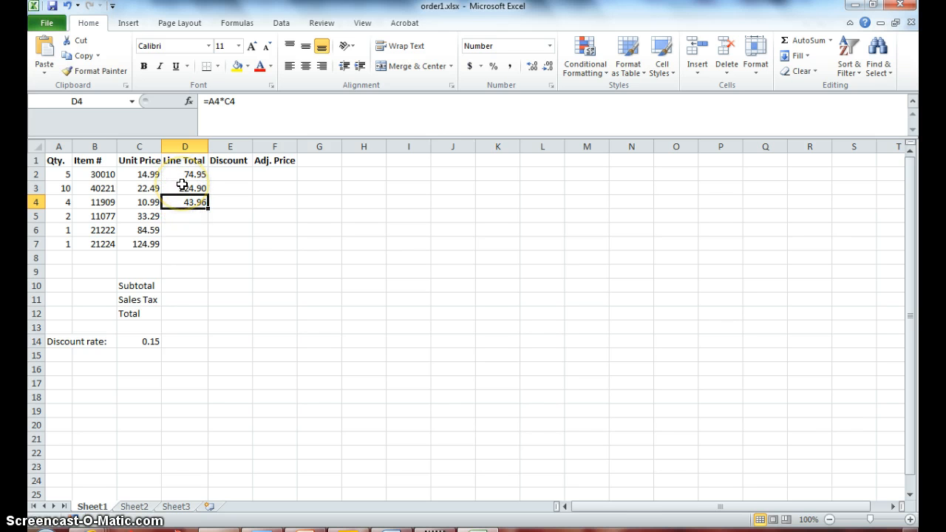
click(32, 187)
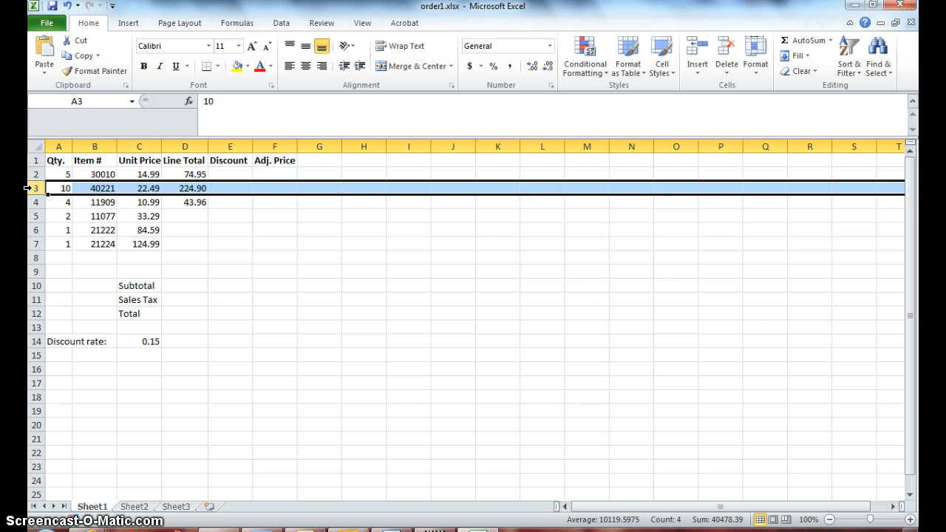
click(179, 206)
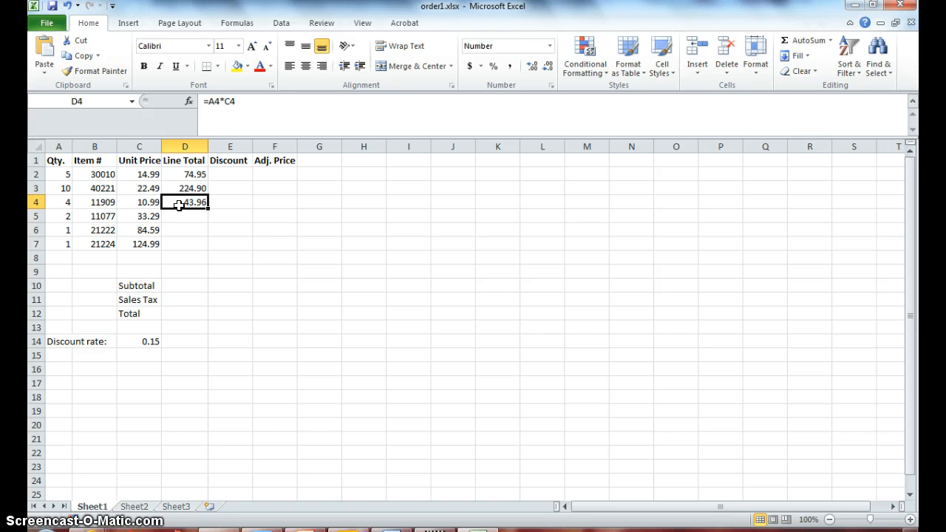
double_click(179, 206)
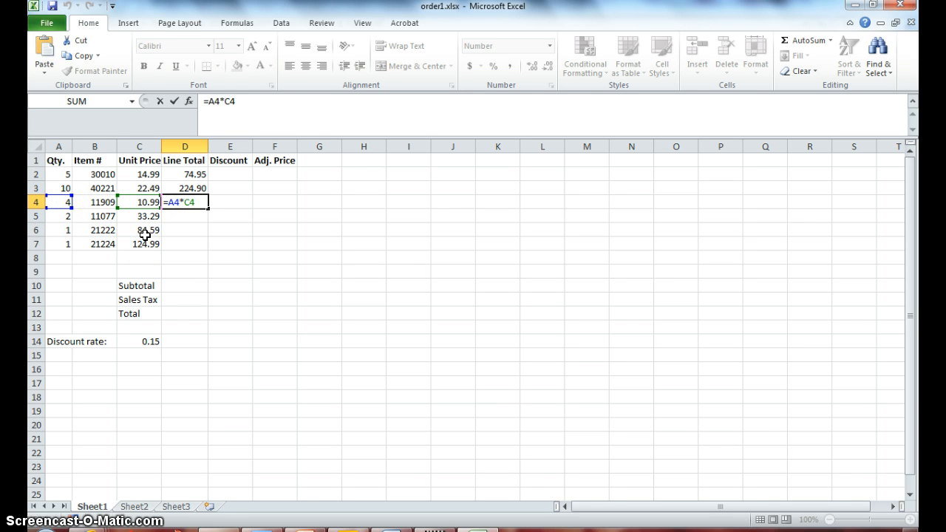
key(Return)
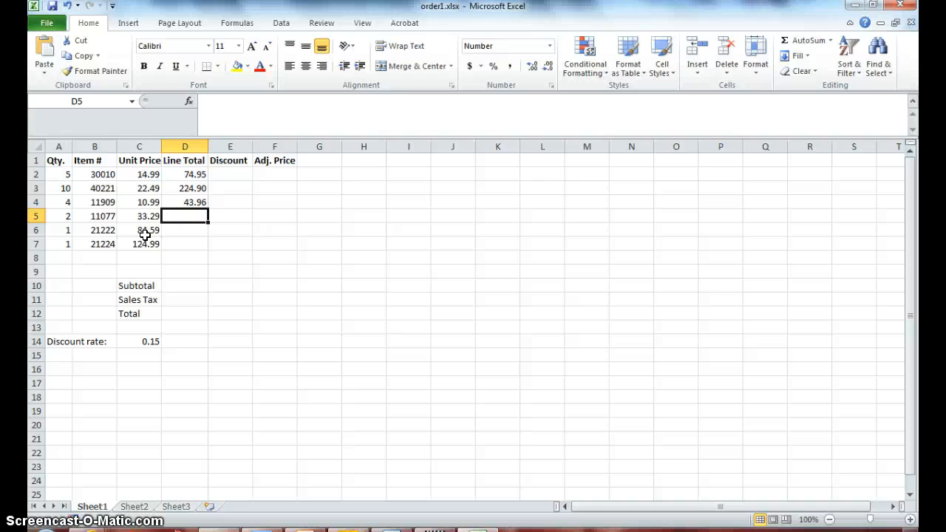
- Save the order1 workbook
click(52, 7)
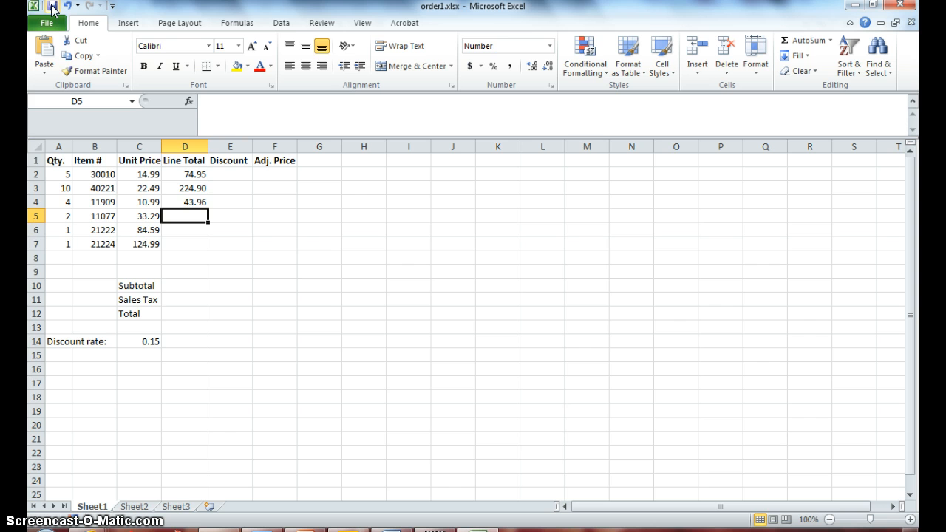